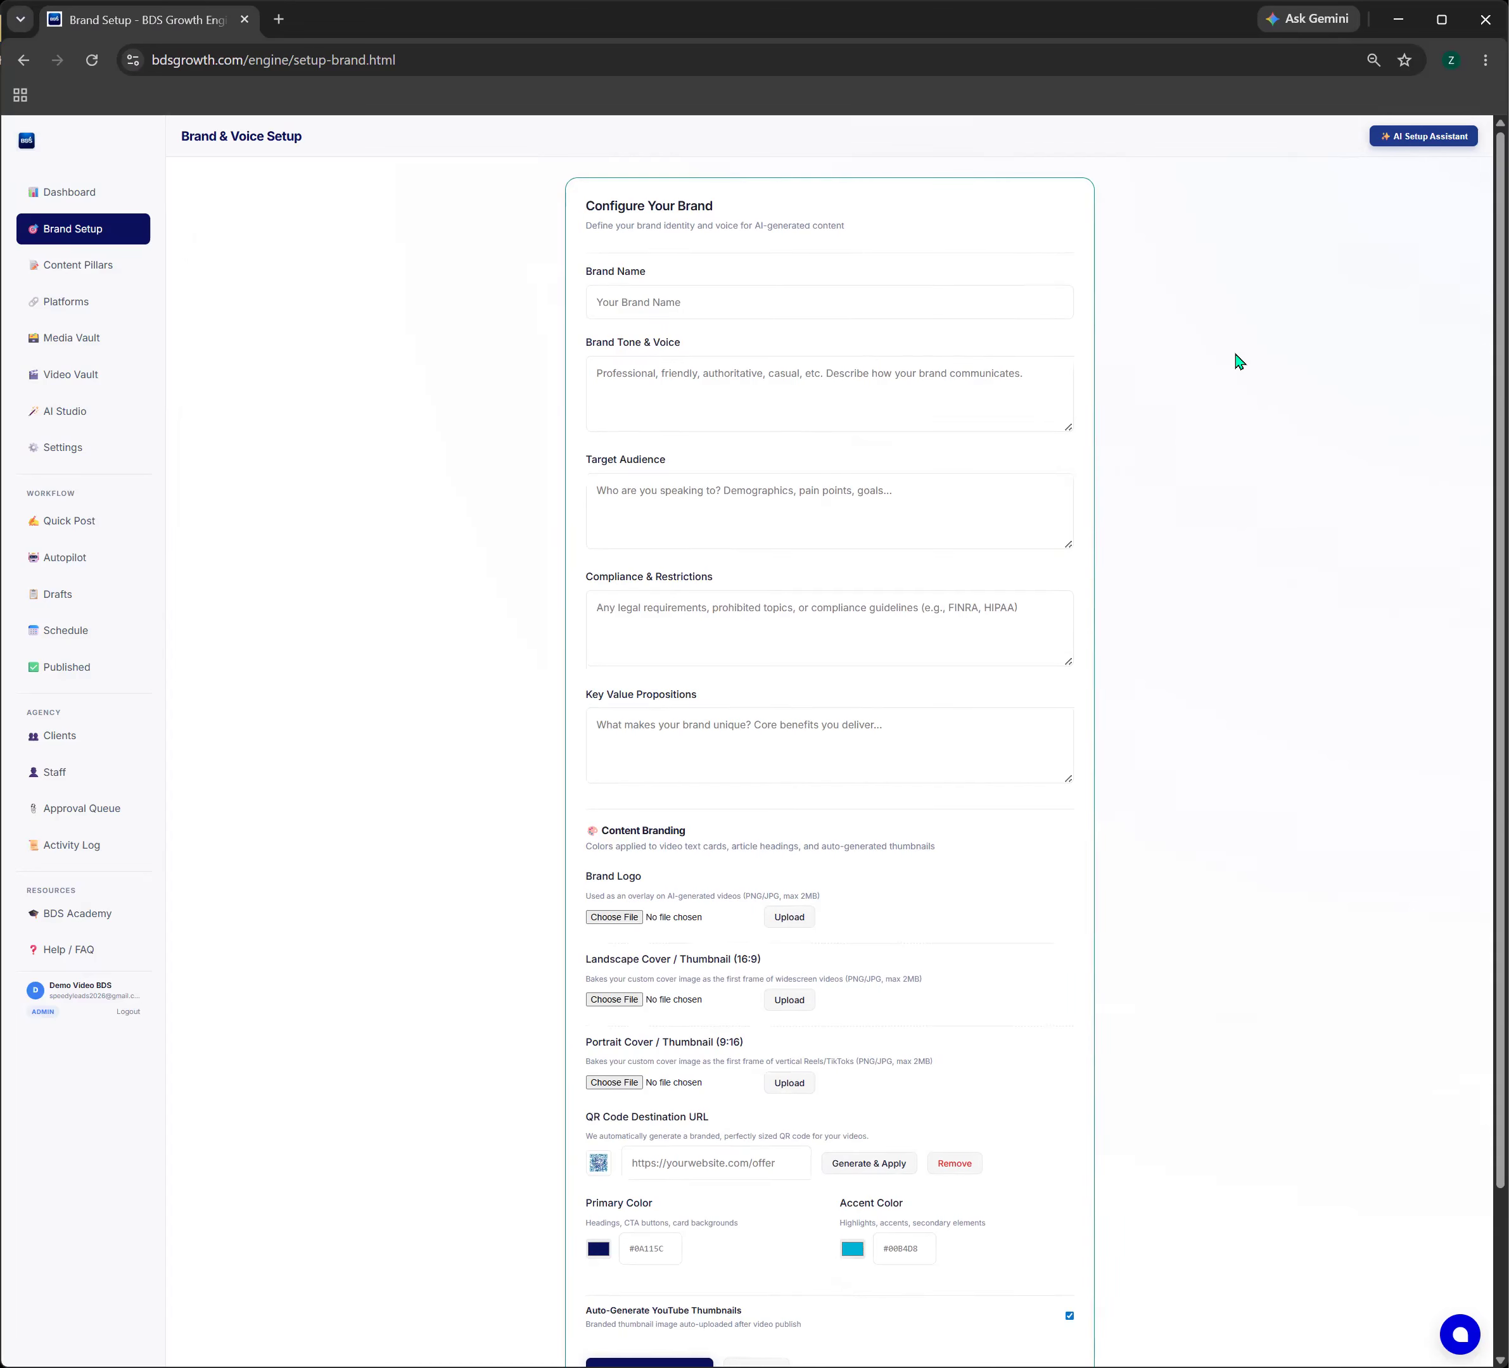
- Have the AI Setup Assistant auto-fill the brand profile from the website mortgagebyspeedy.com
click(1432, 138)
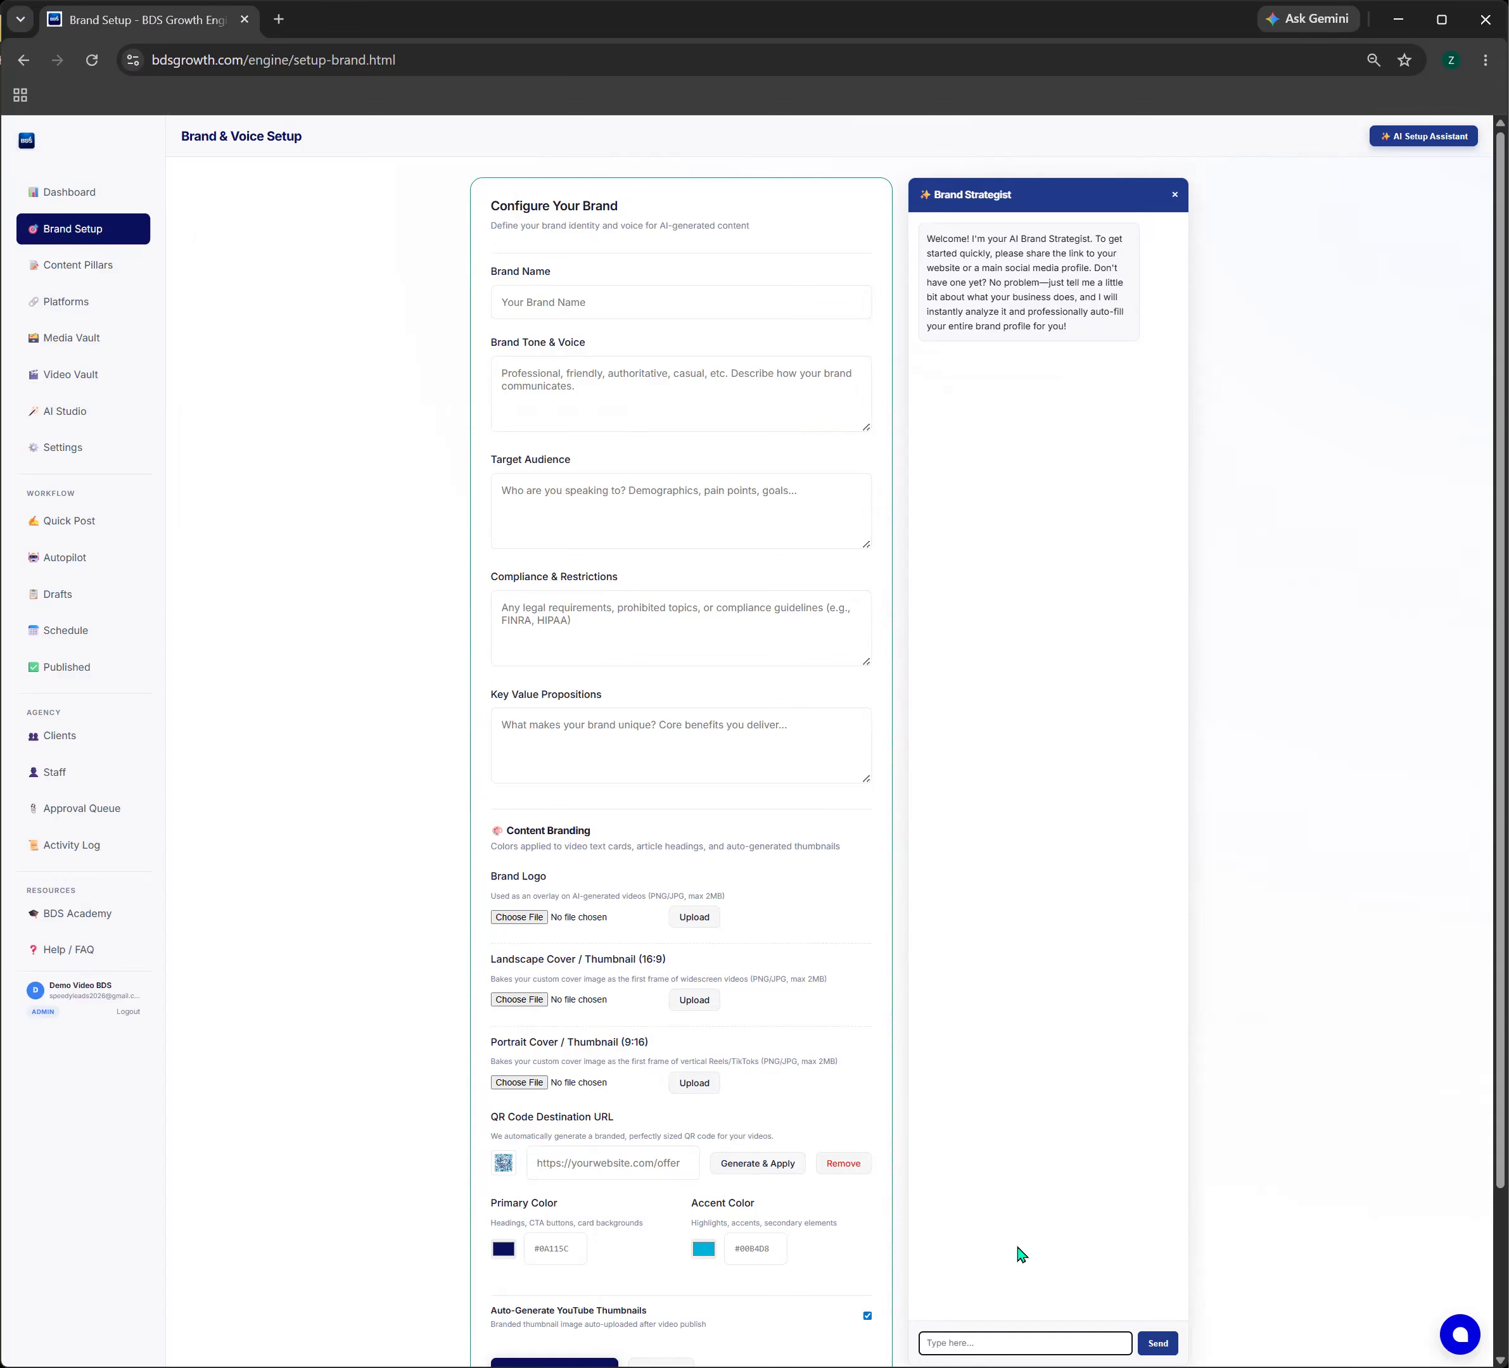
text(s)
key(BackSpace)
text(mortgagebyspeedy.com)
click(1148, 1344)
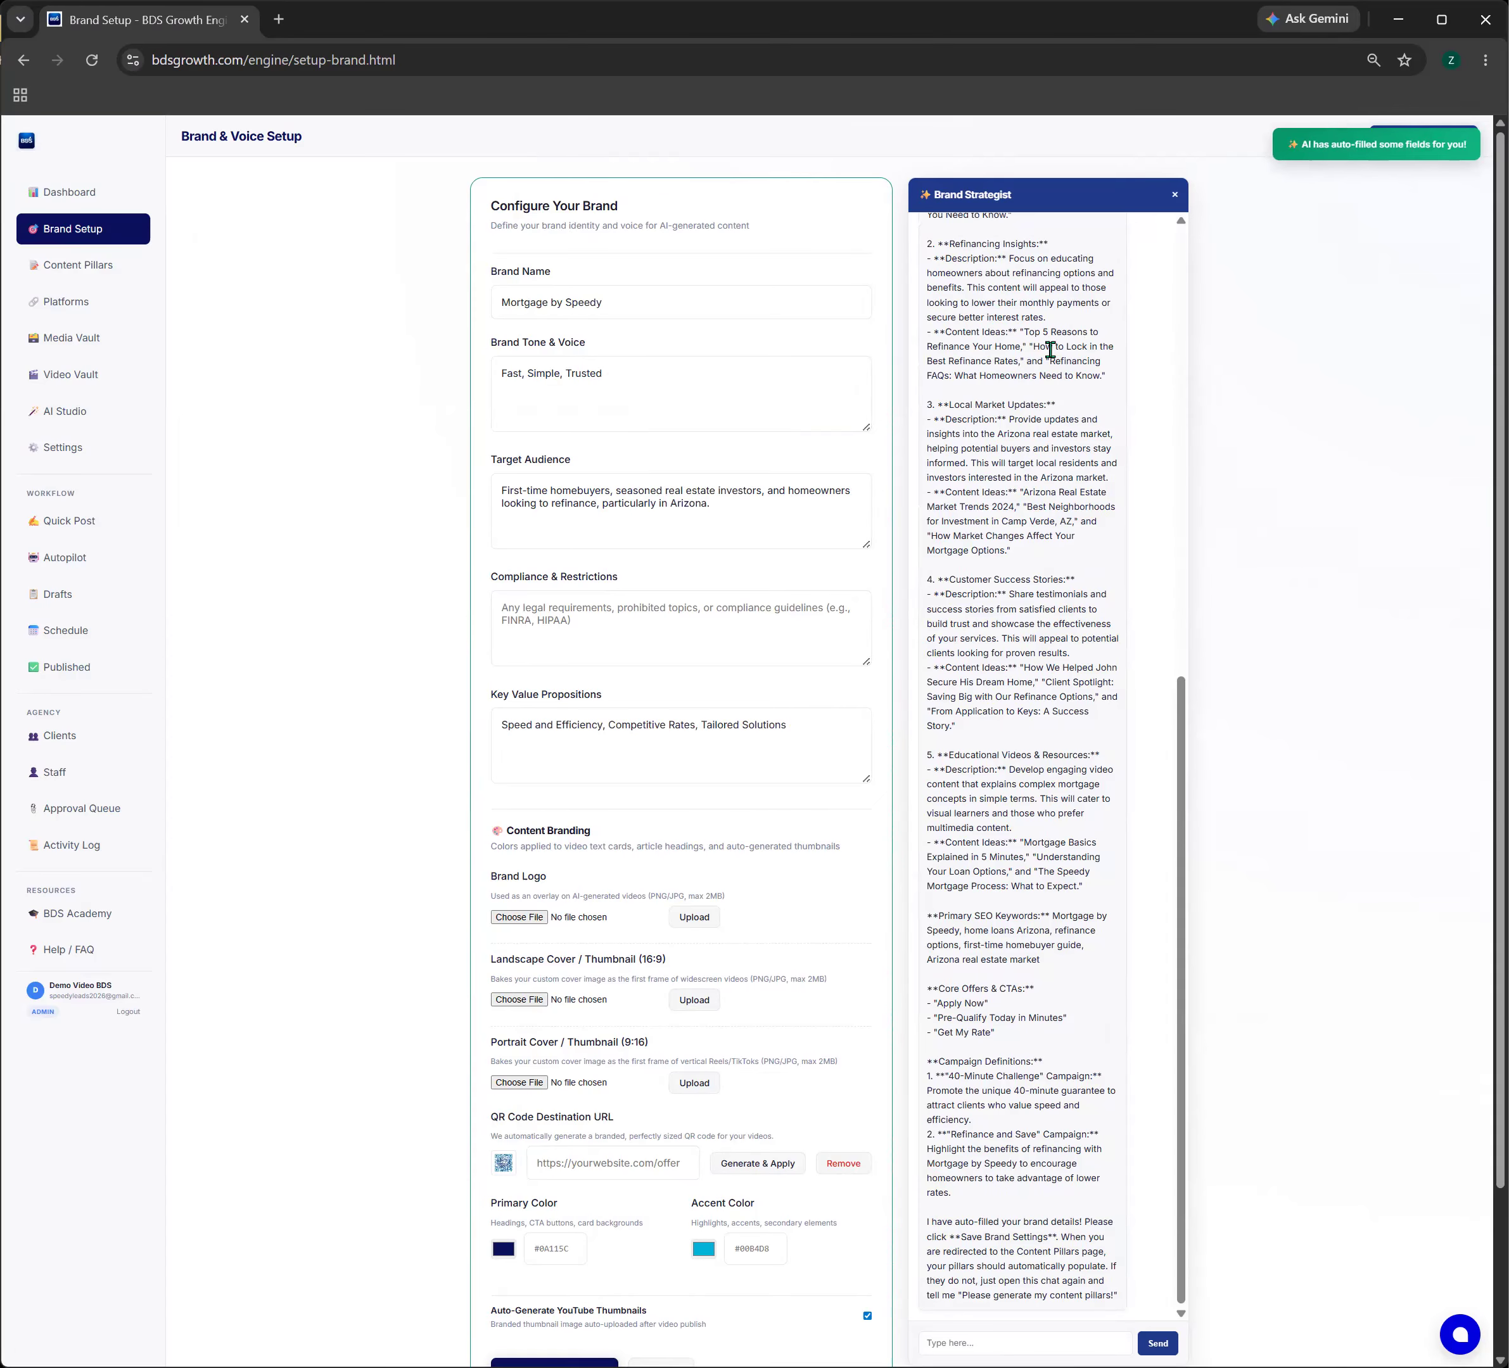
drag(1176, 784, 1197, 404)
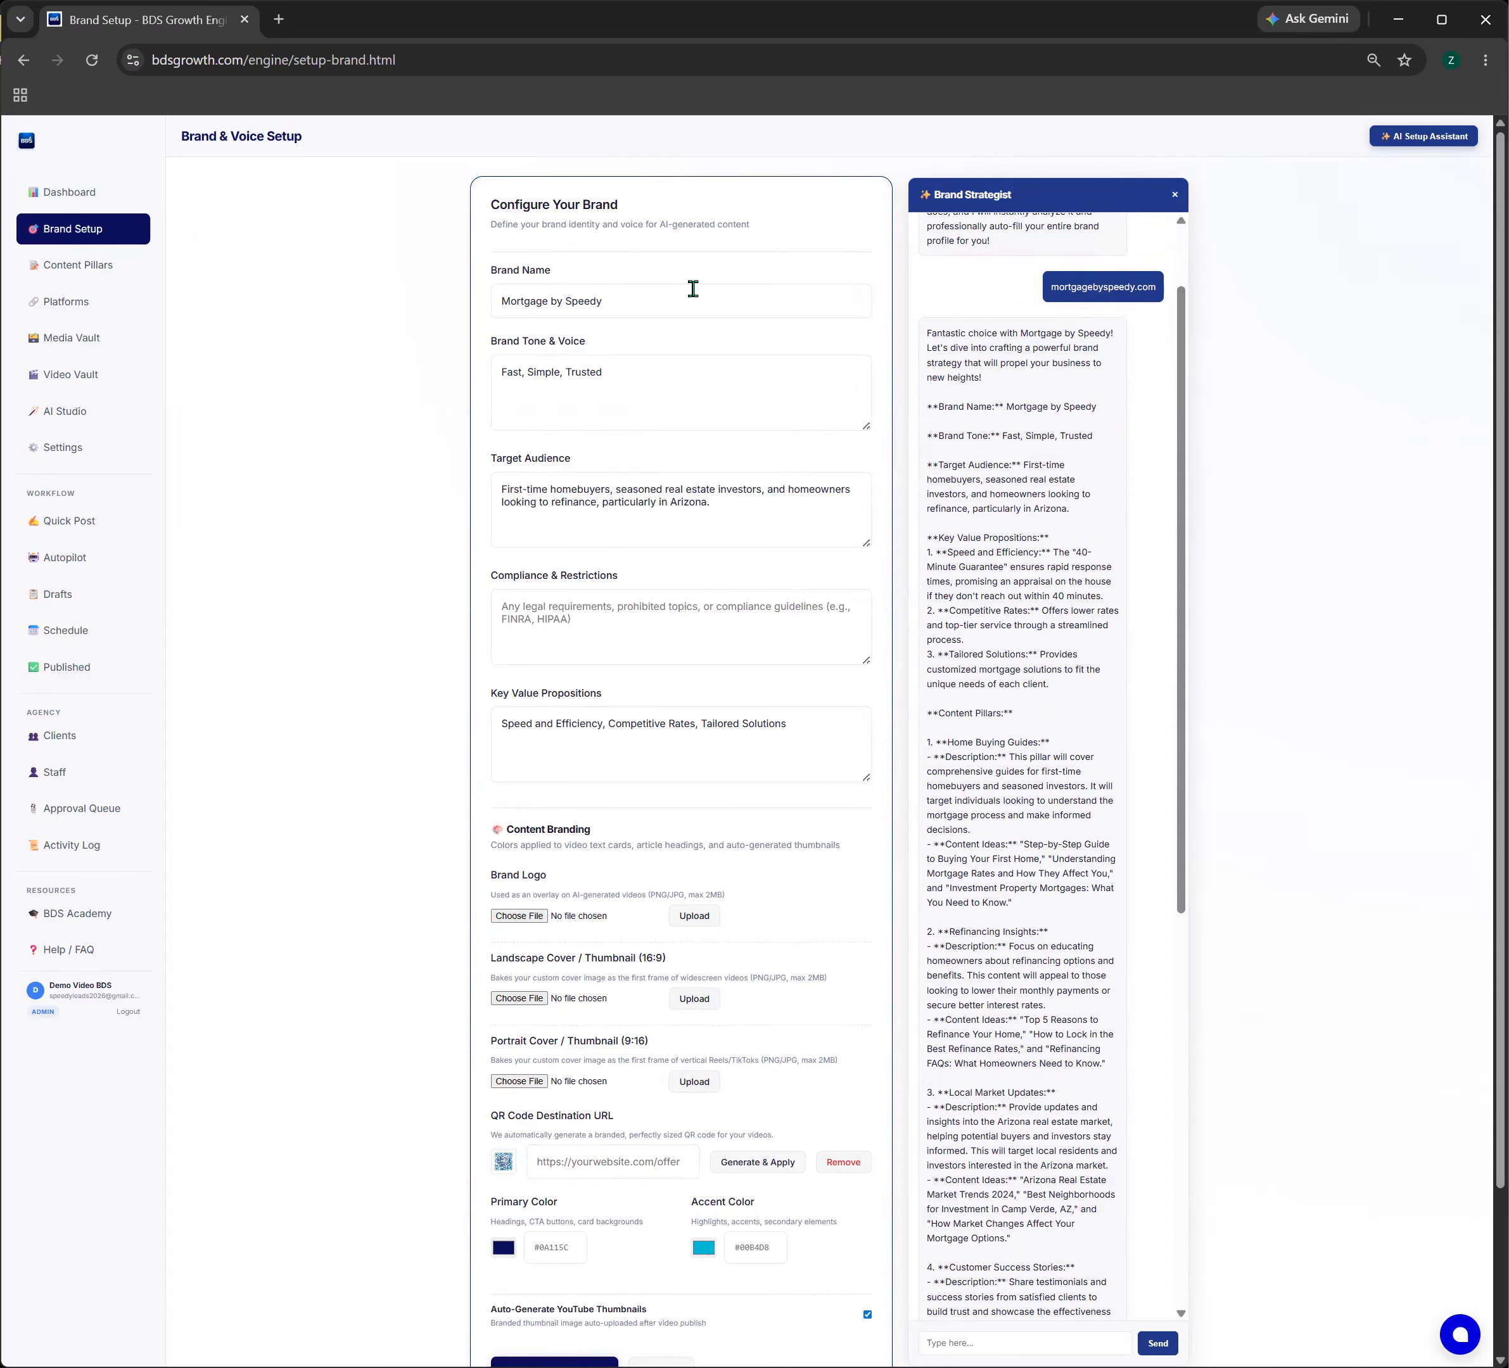
click(649, 369)
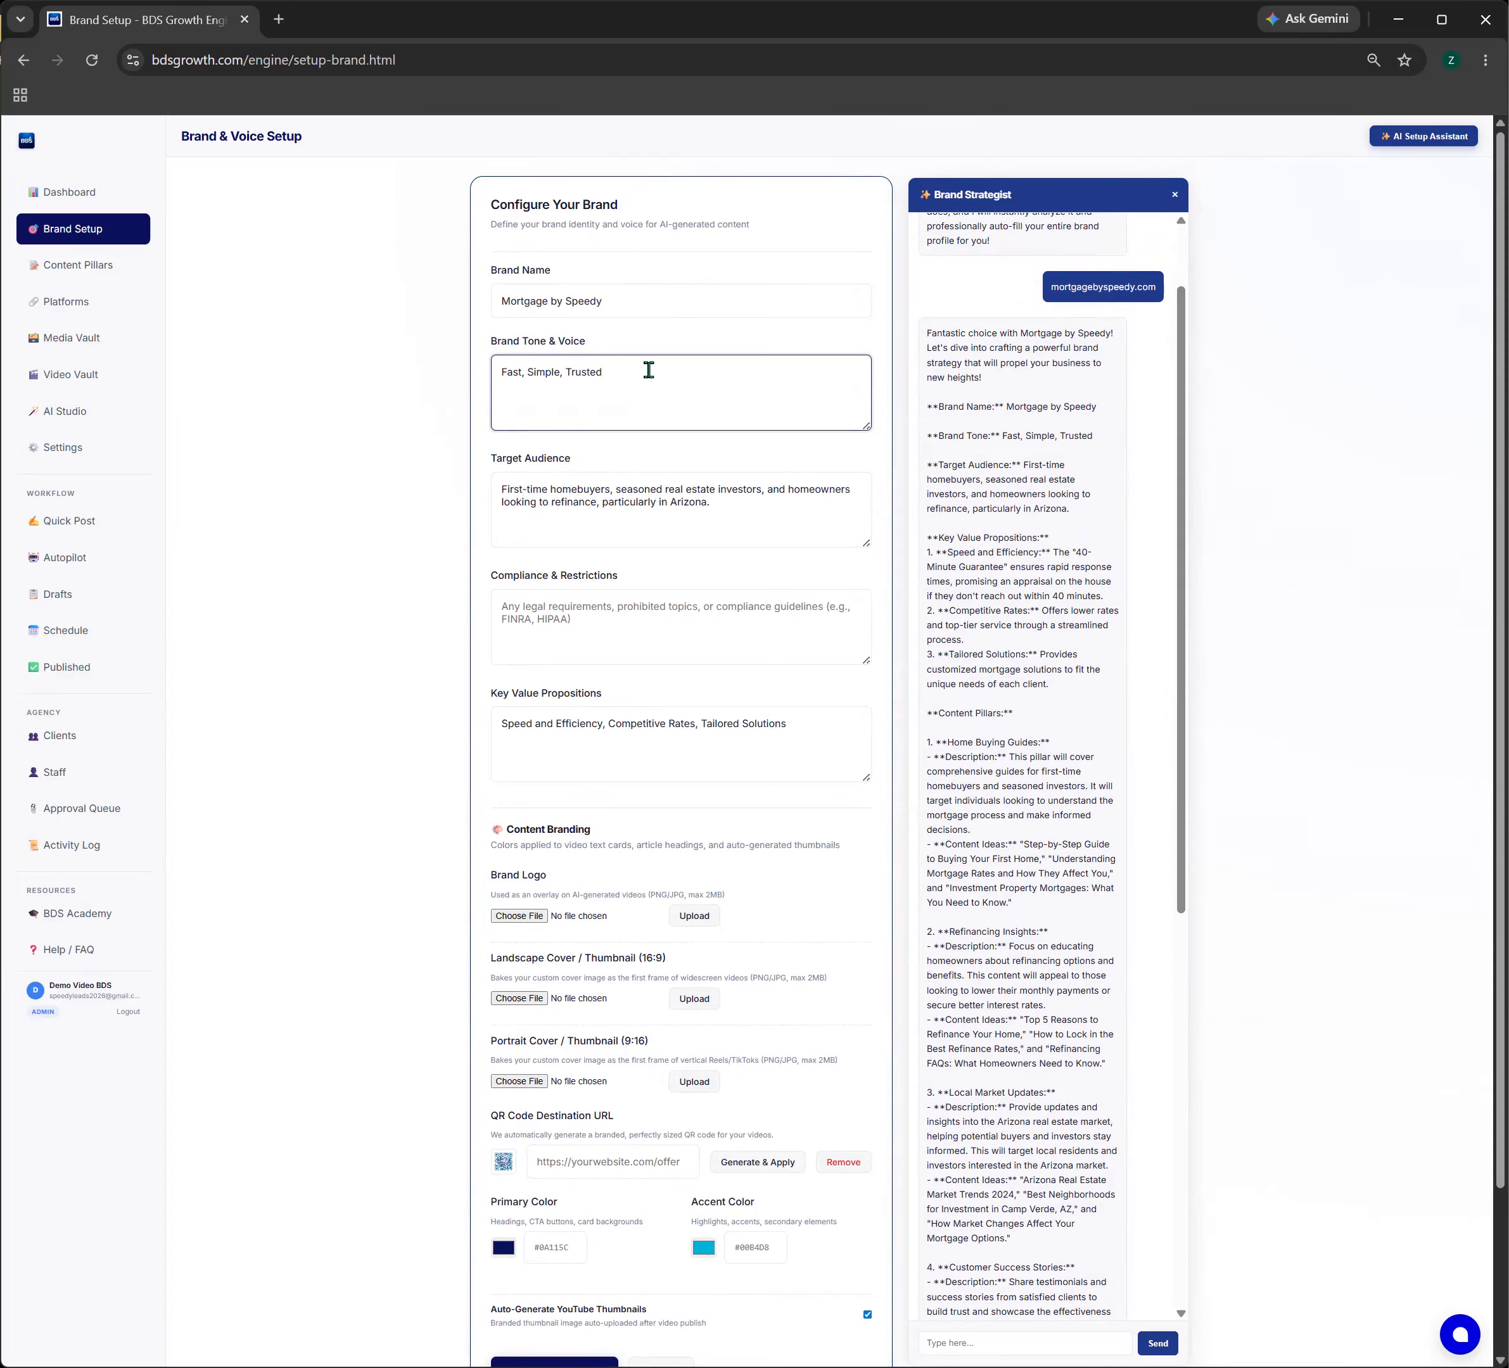
click(602, 634)
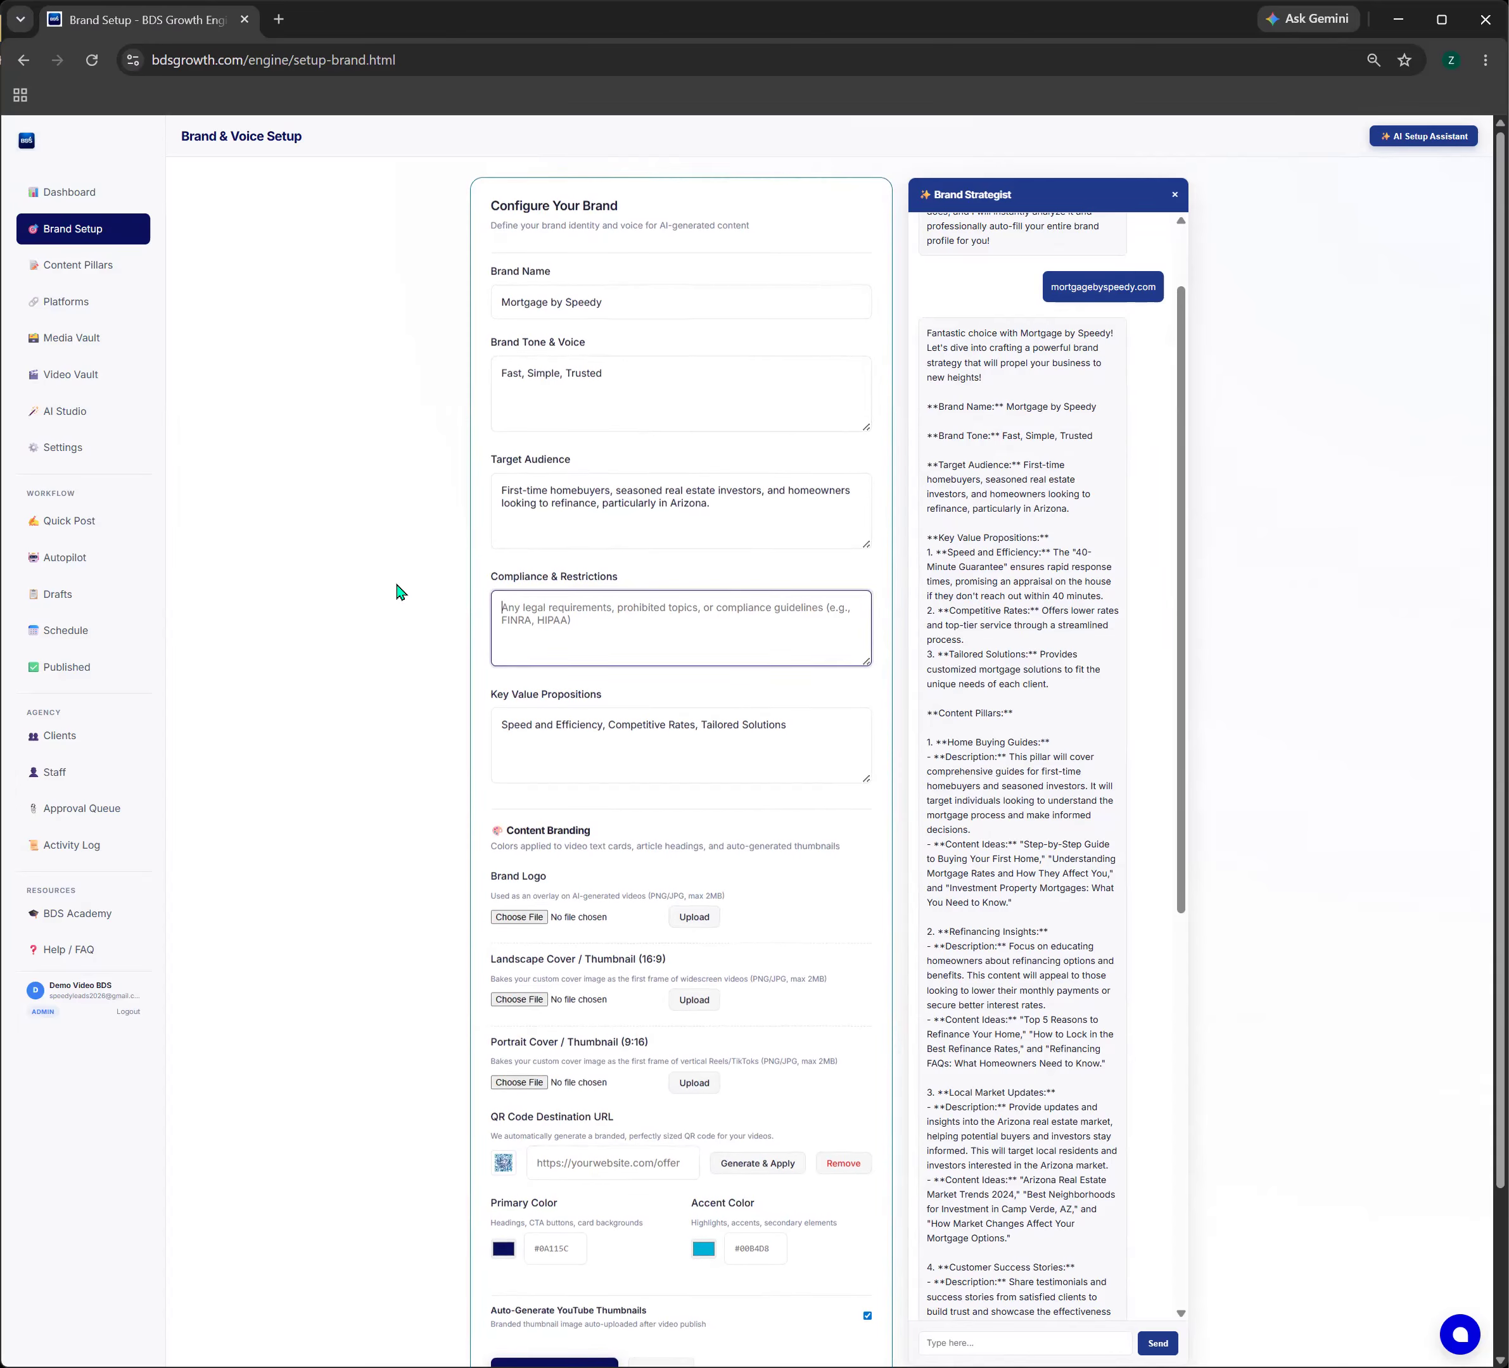
- Upload MBS Logo.png as the brand logo in the Content Branding section
scroll(394, 589, down, 2)
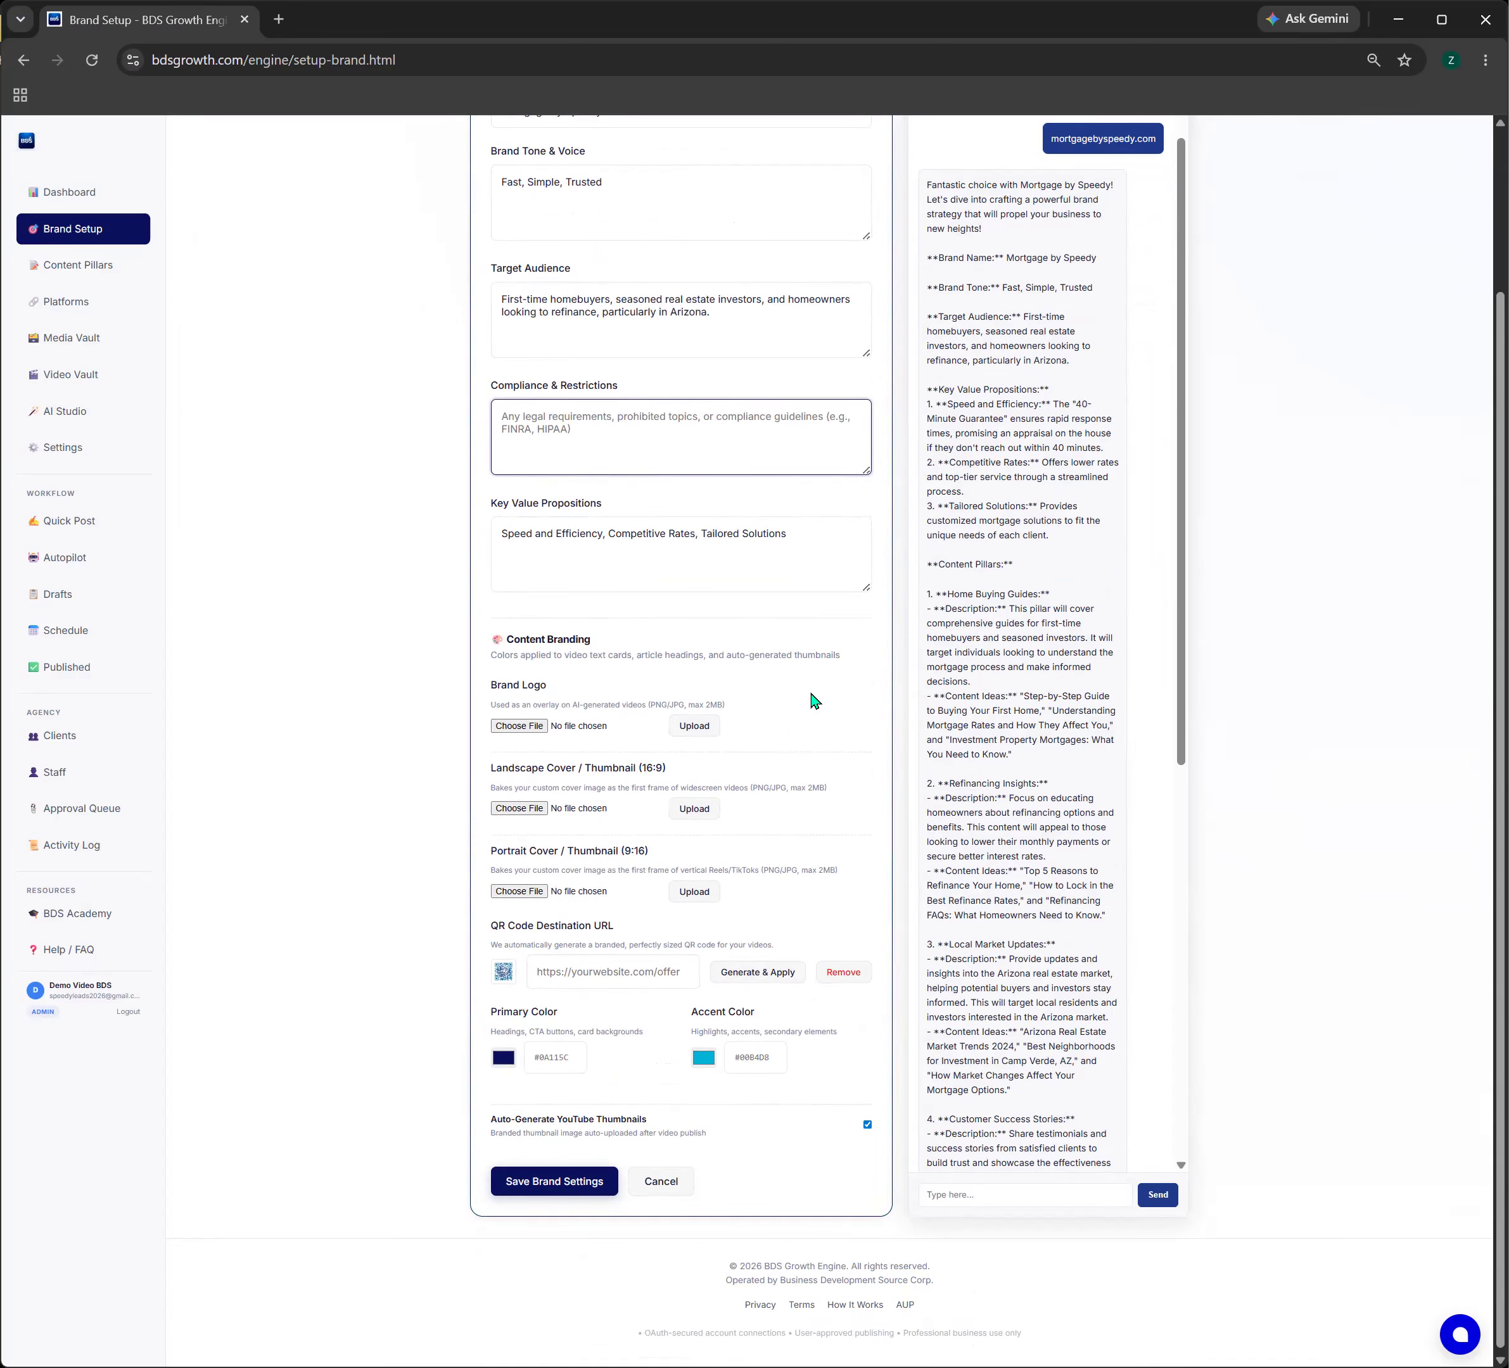
click(518, 726)
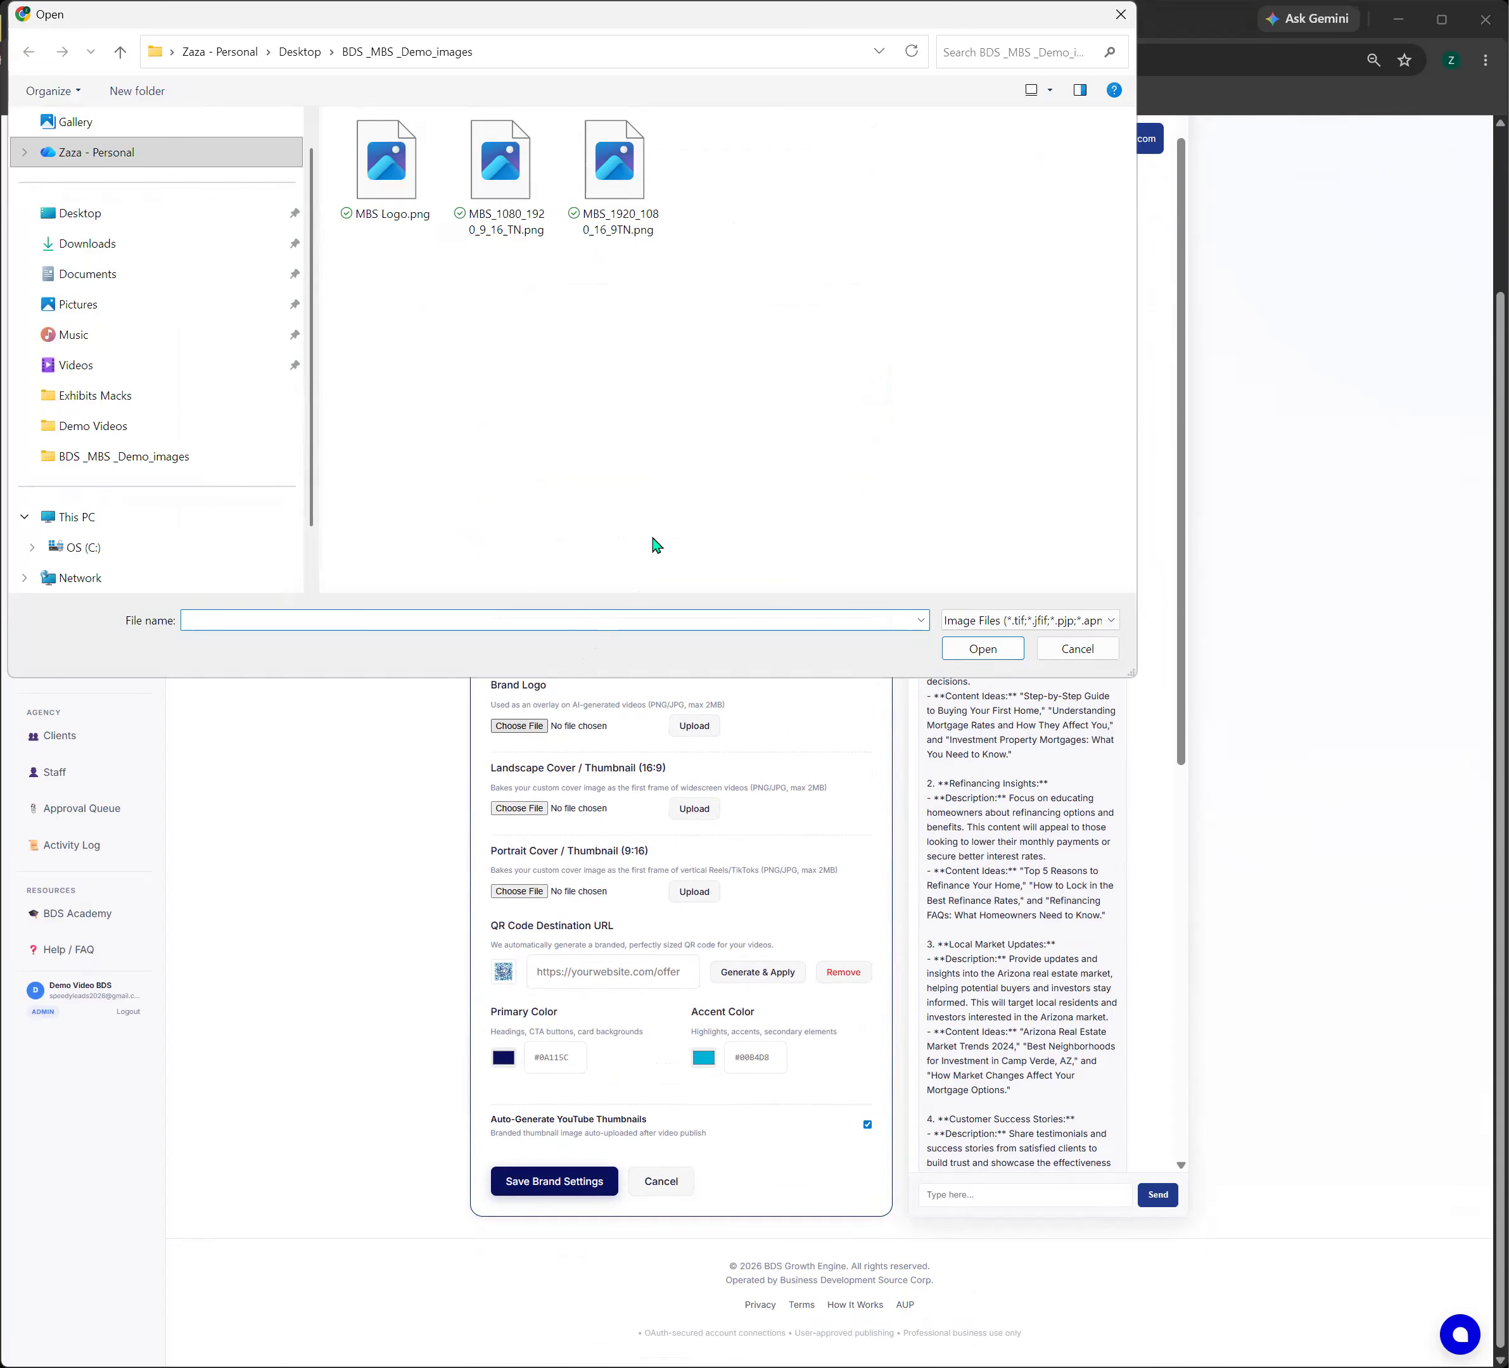
double_click(387, 169)
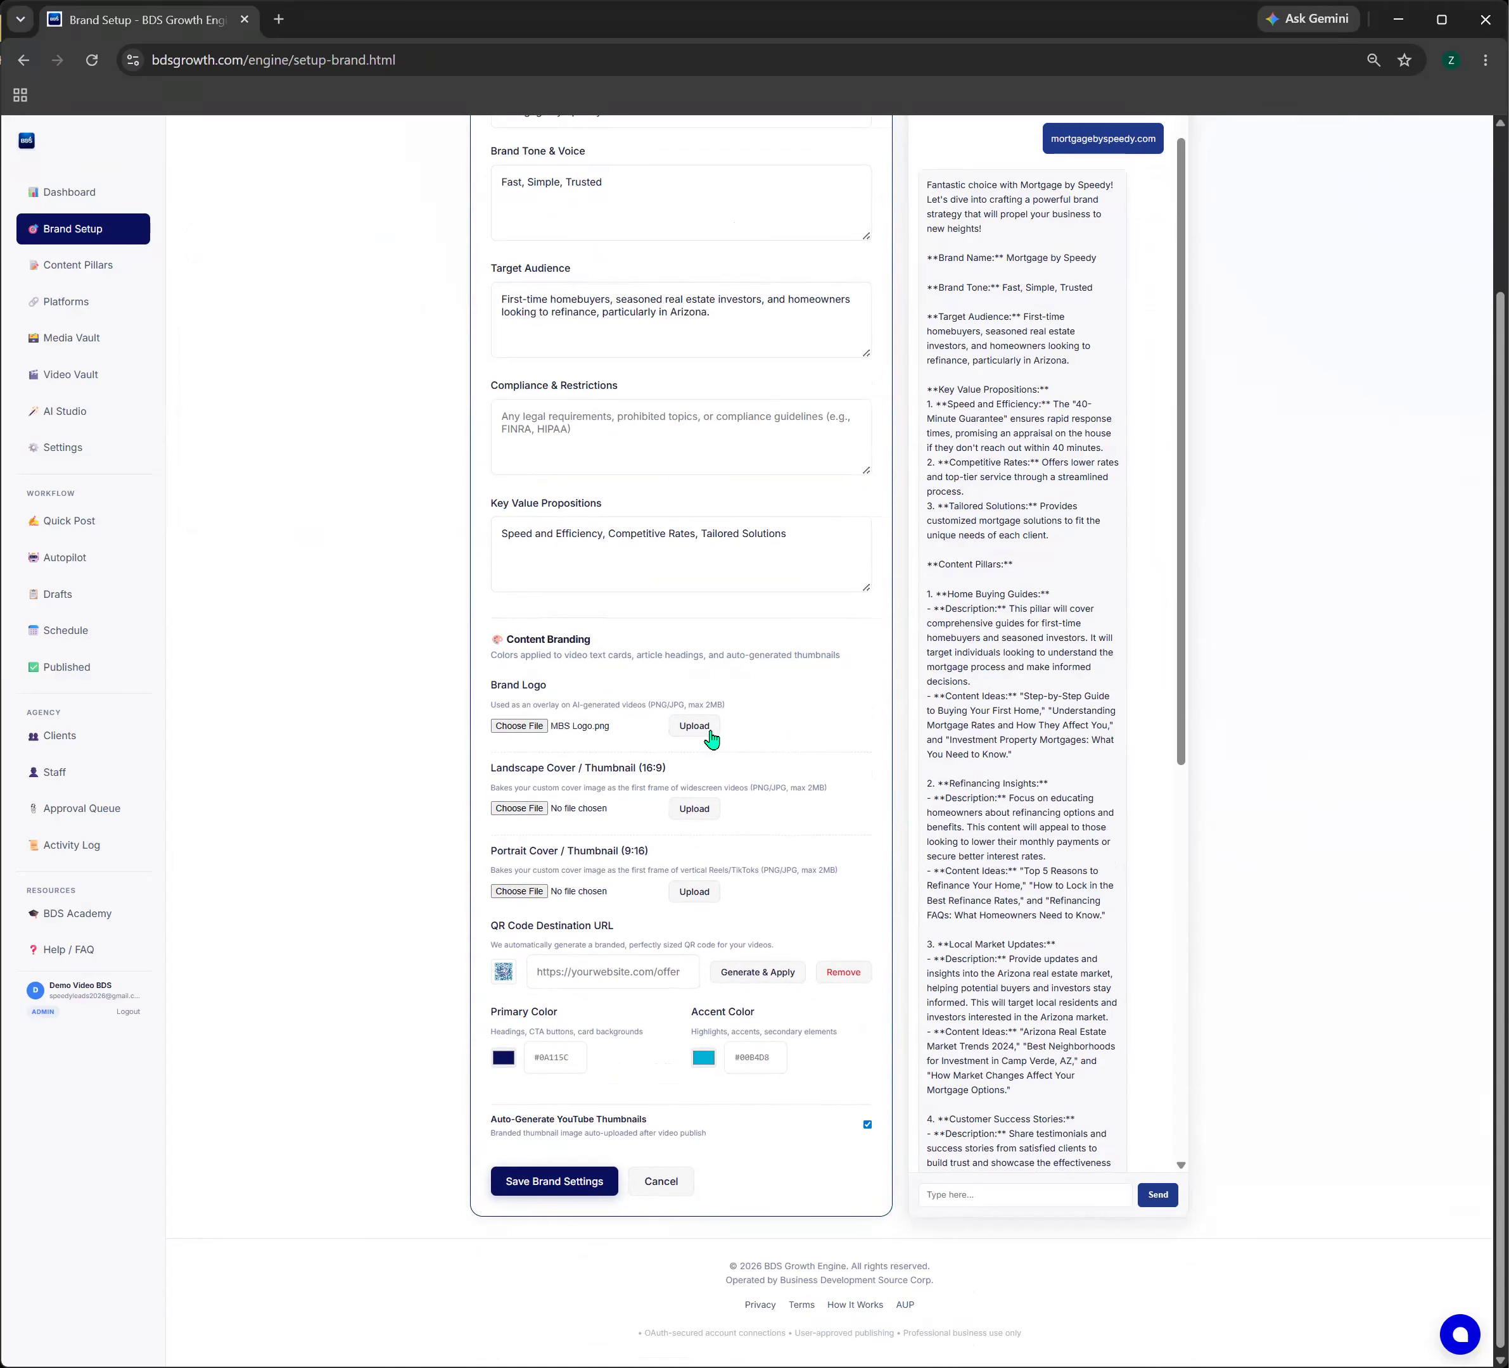
click(702, 727)
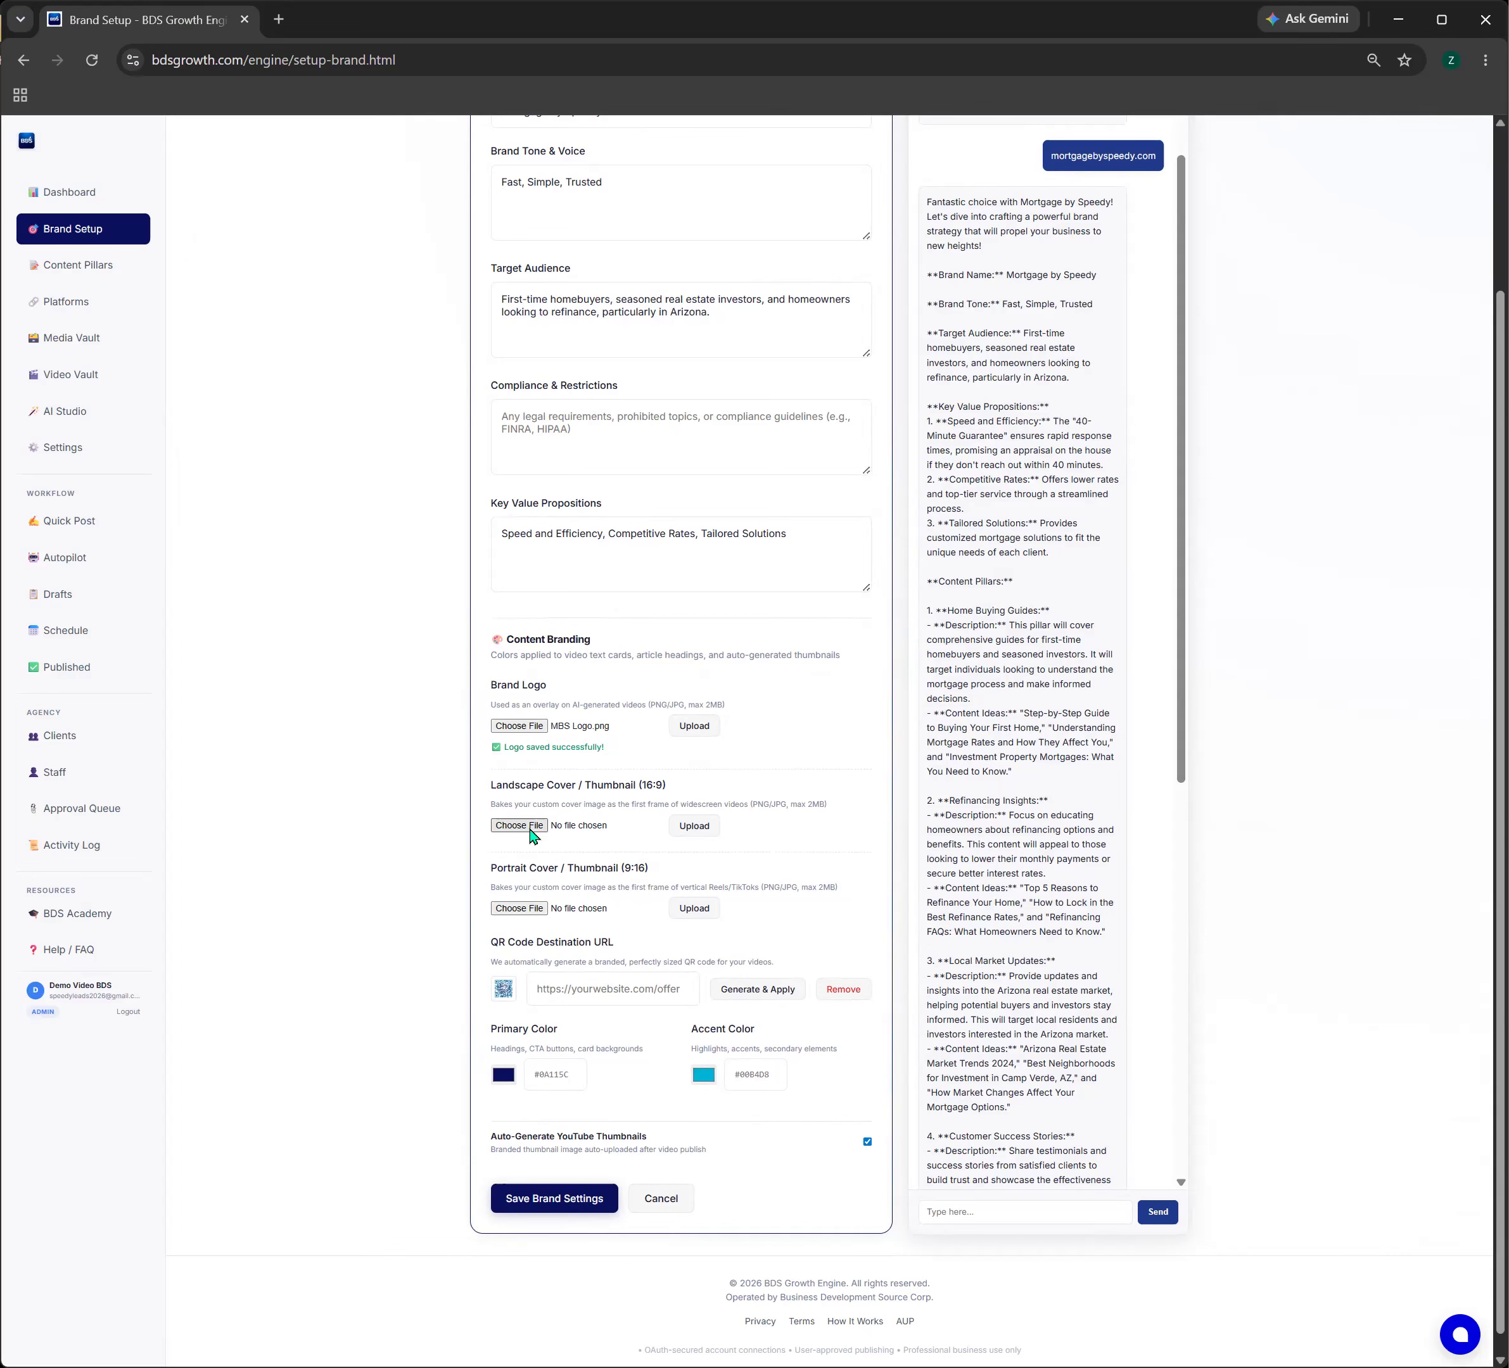
- Upload MBS_1920_1080_16_9TN.png as the 16:9 landscape cover thumbnail
click(520, 825)
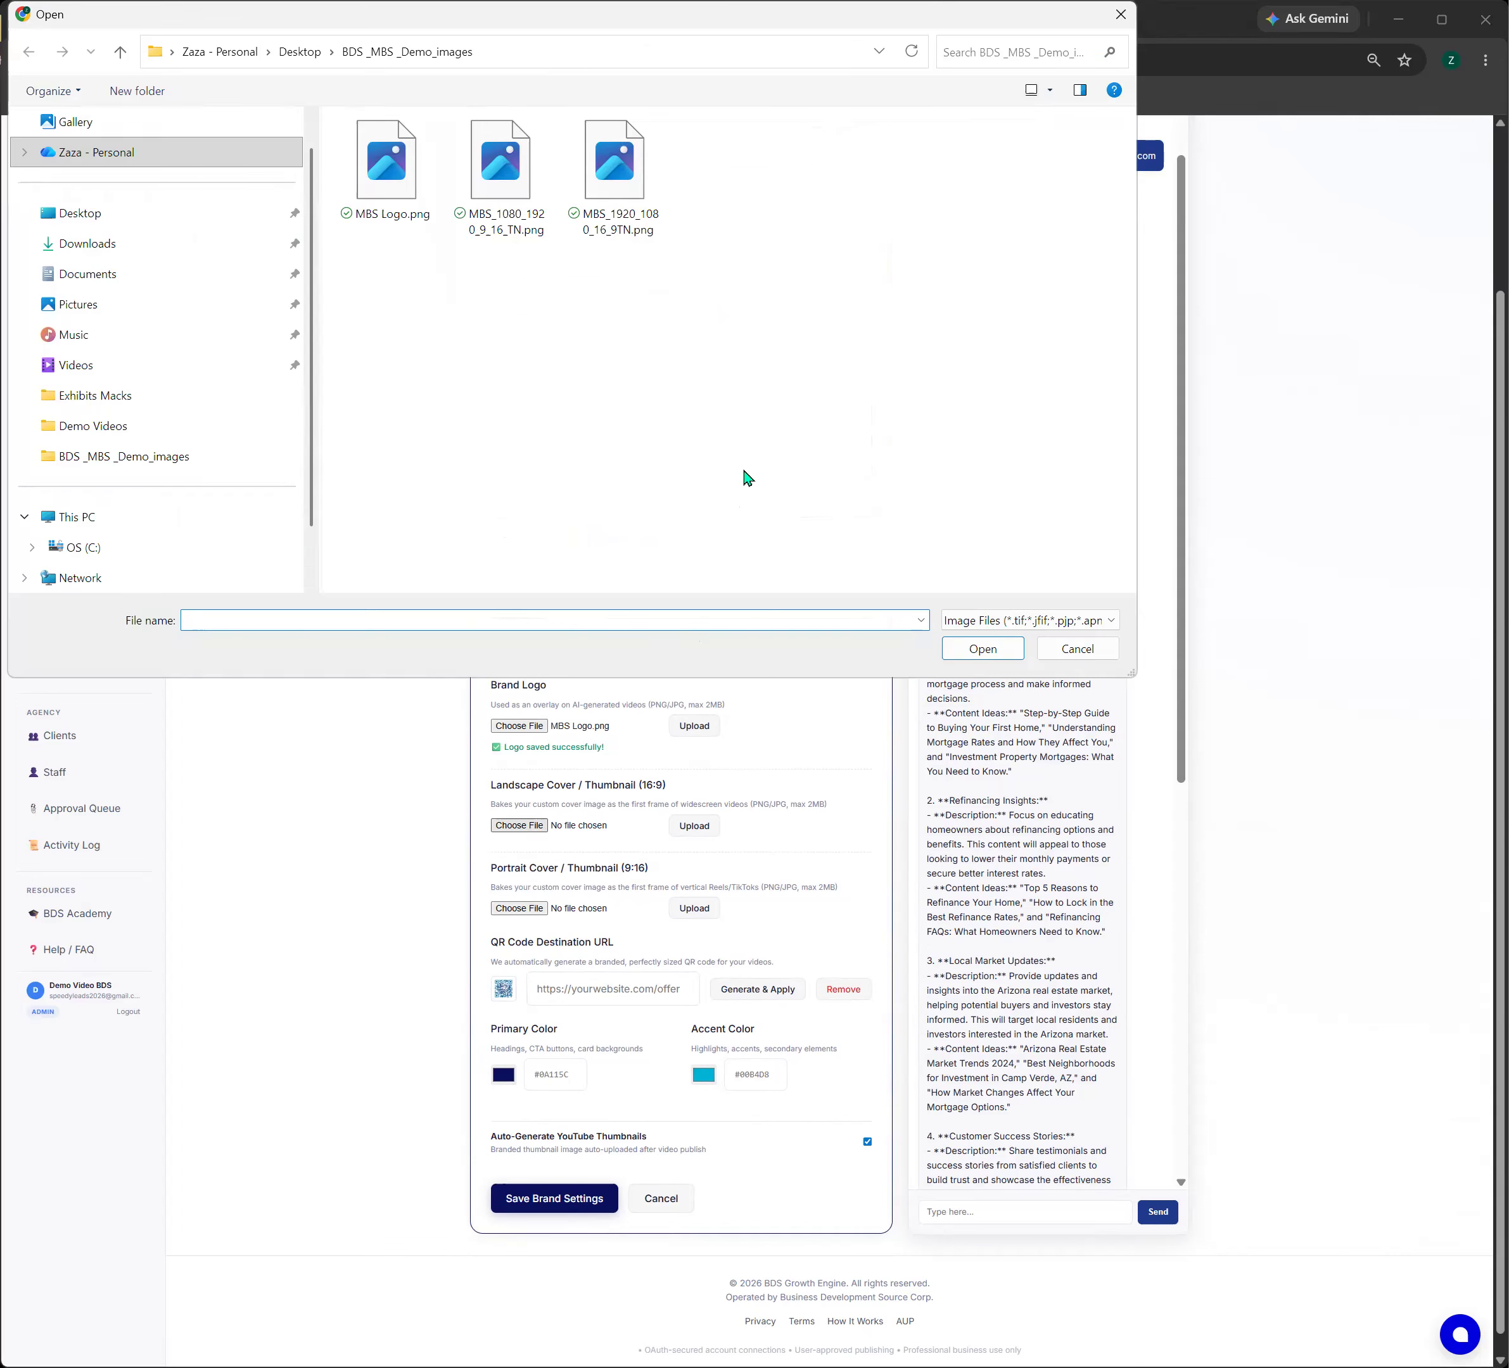
click(631, 172)
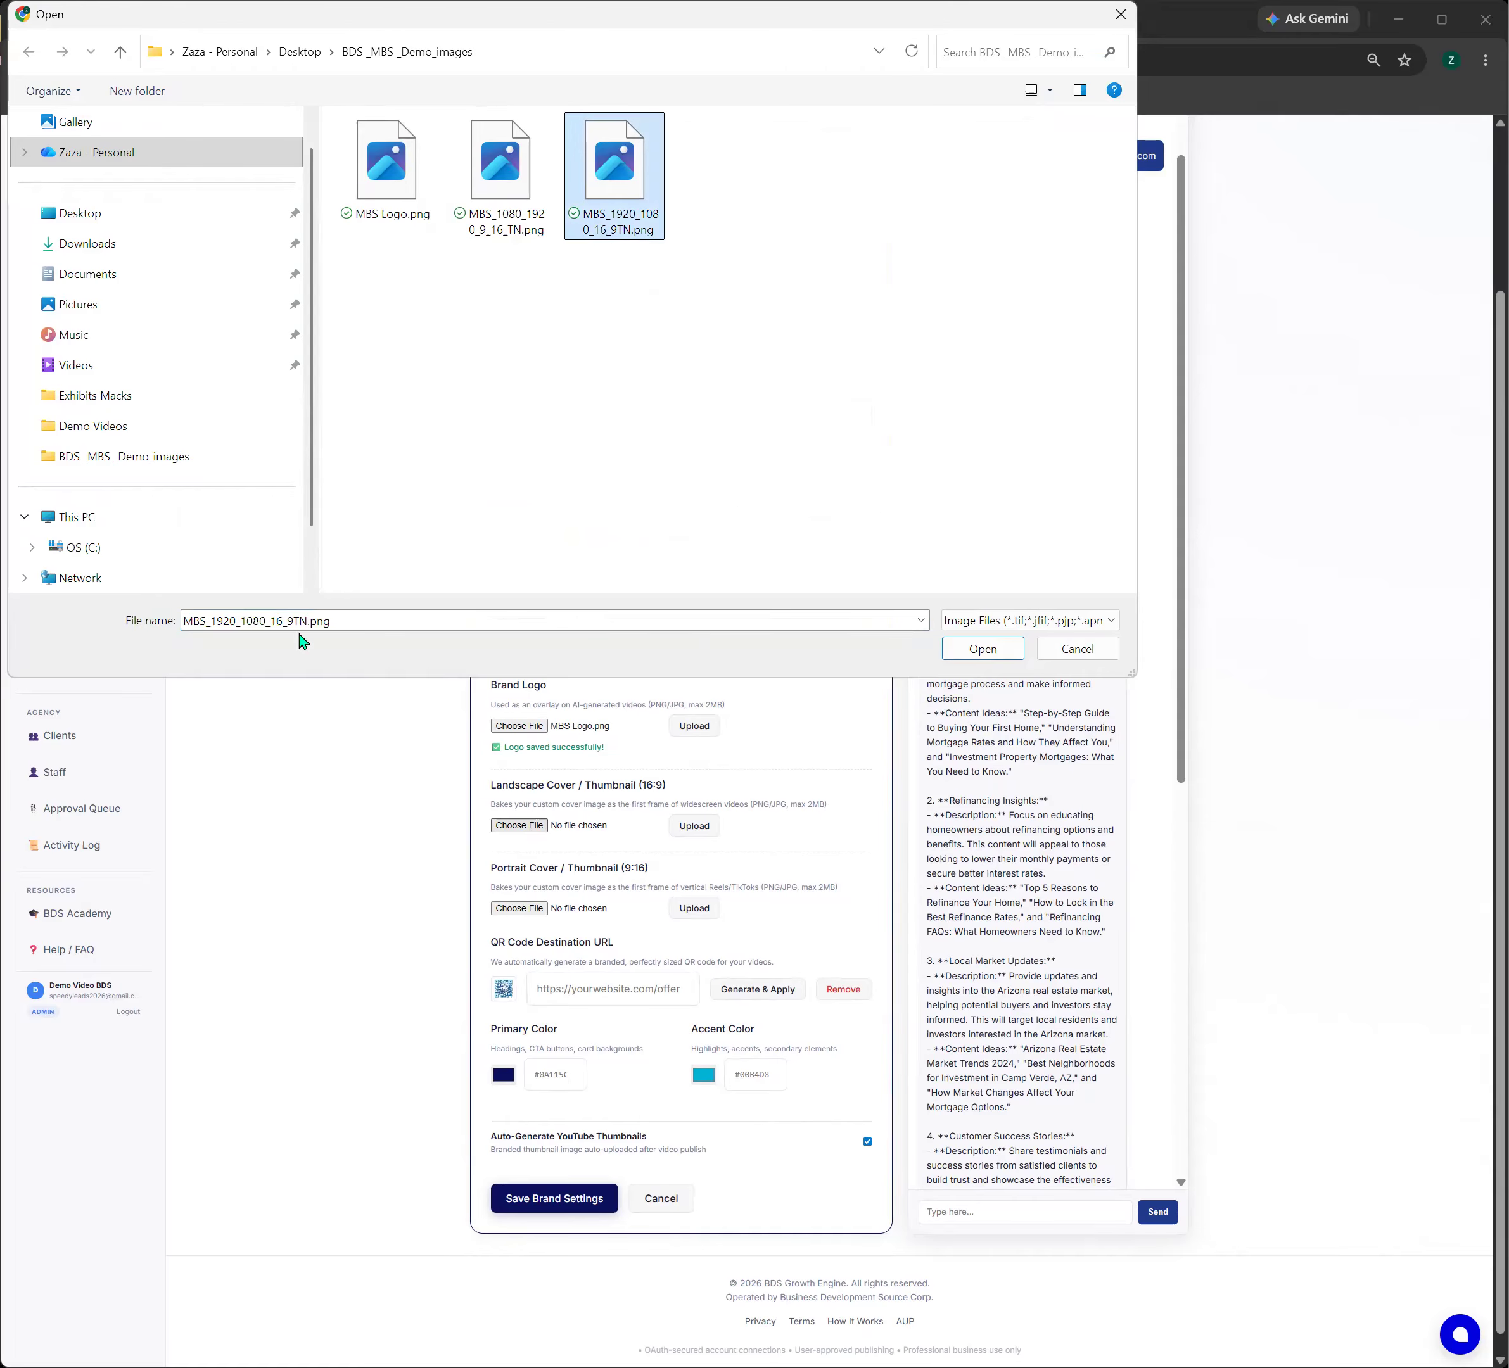
key(Return)
click(696, 826)
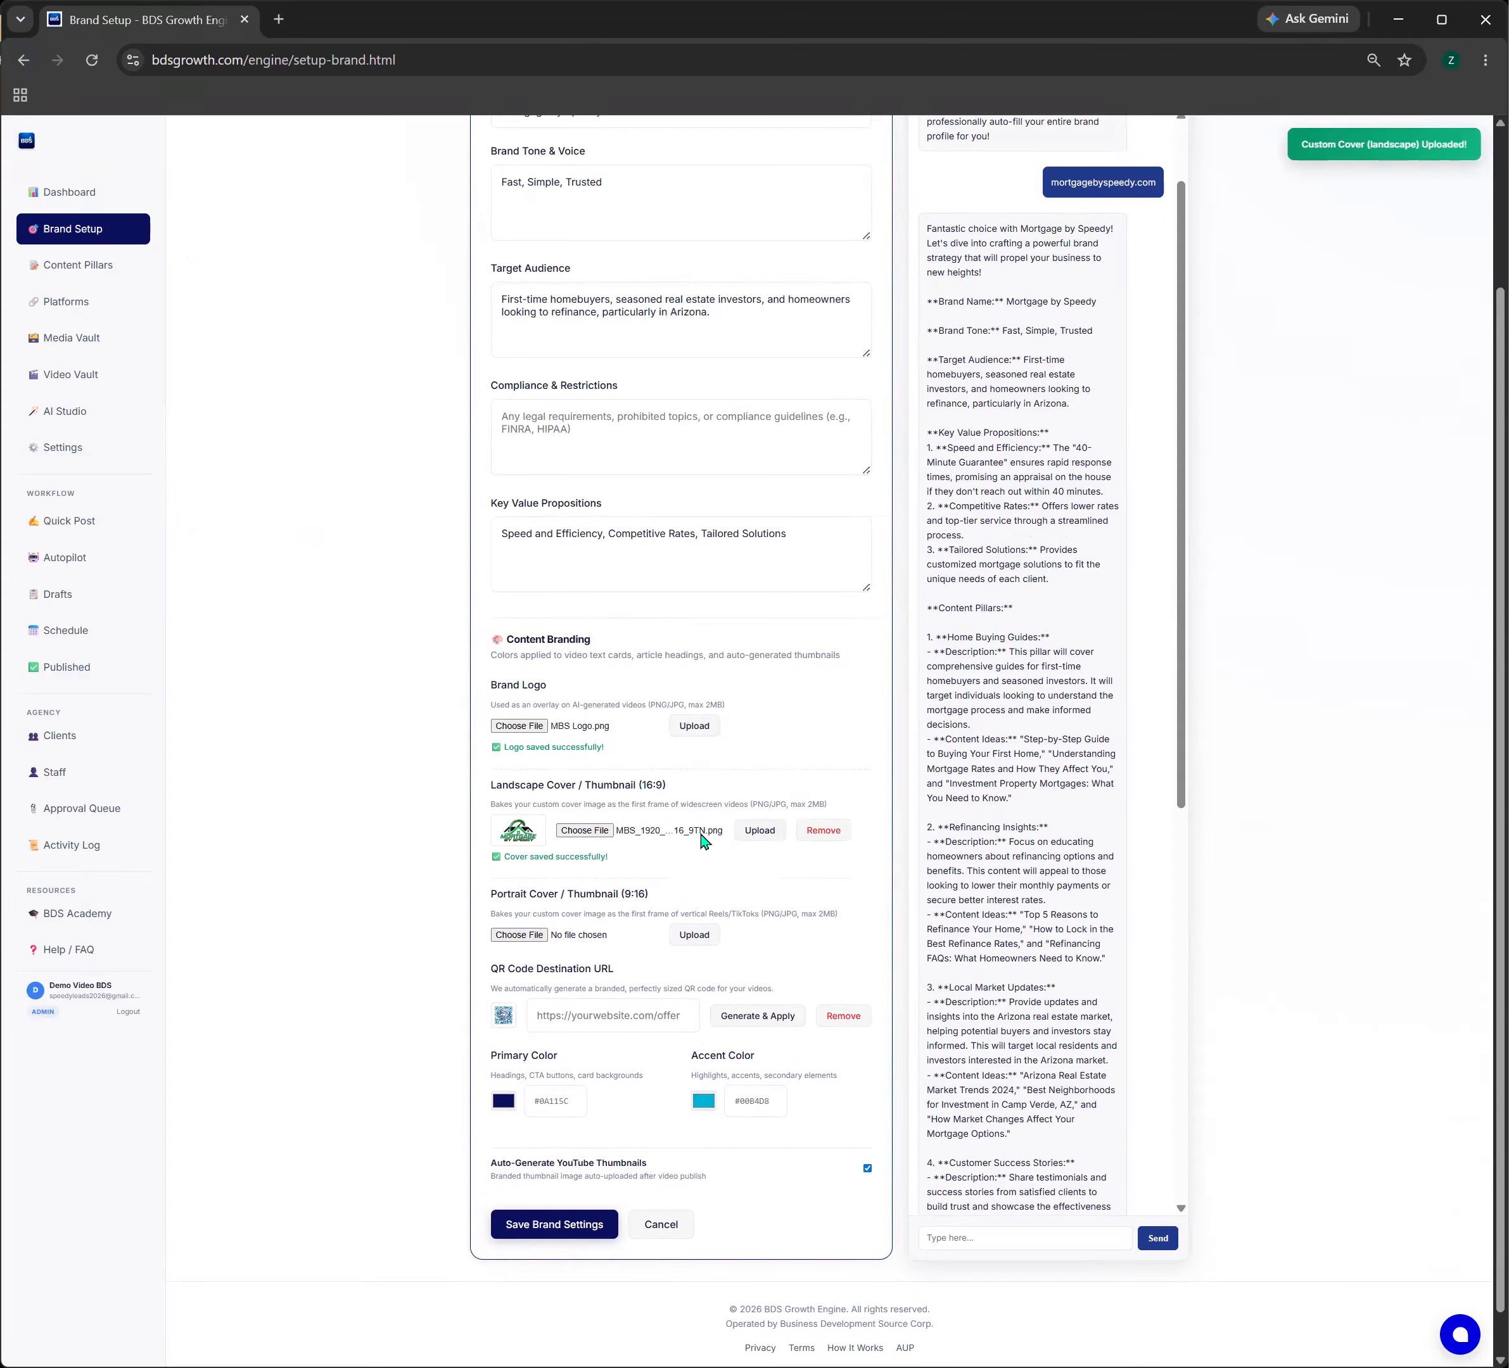
- Upload MBS_1080_1920_9_16_TN.png as the 9:16 portrait cover thumbnail
click(529, 936)
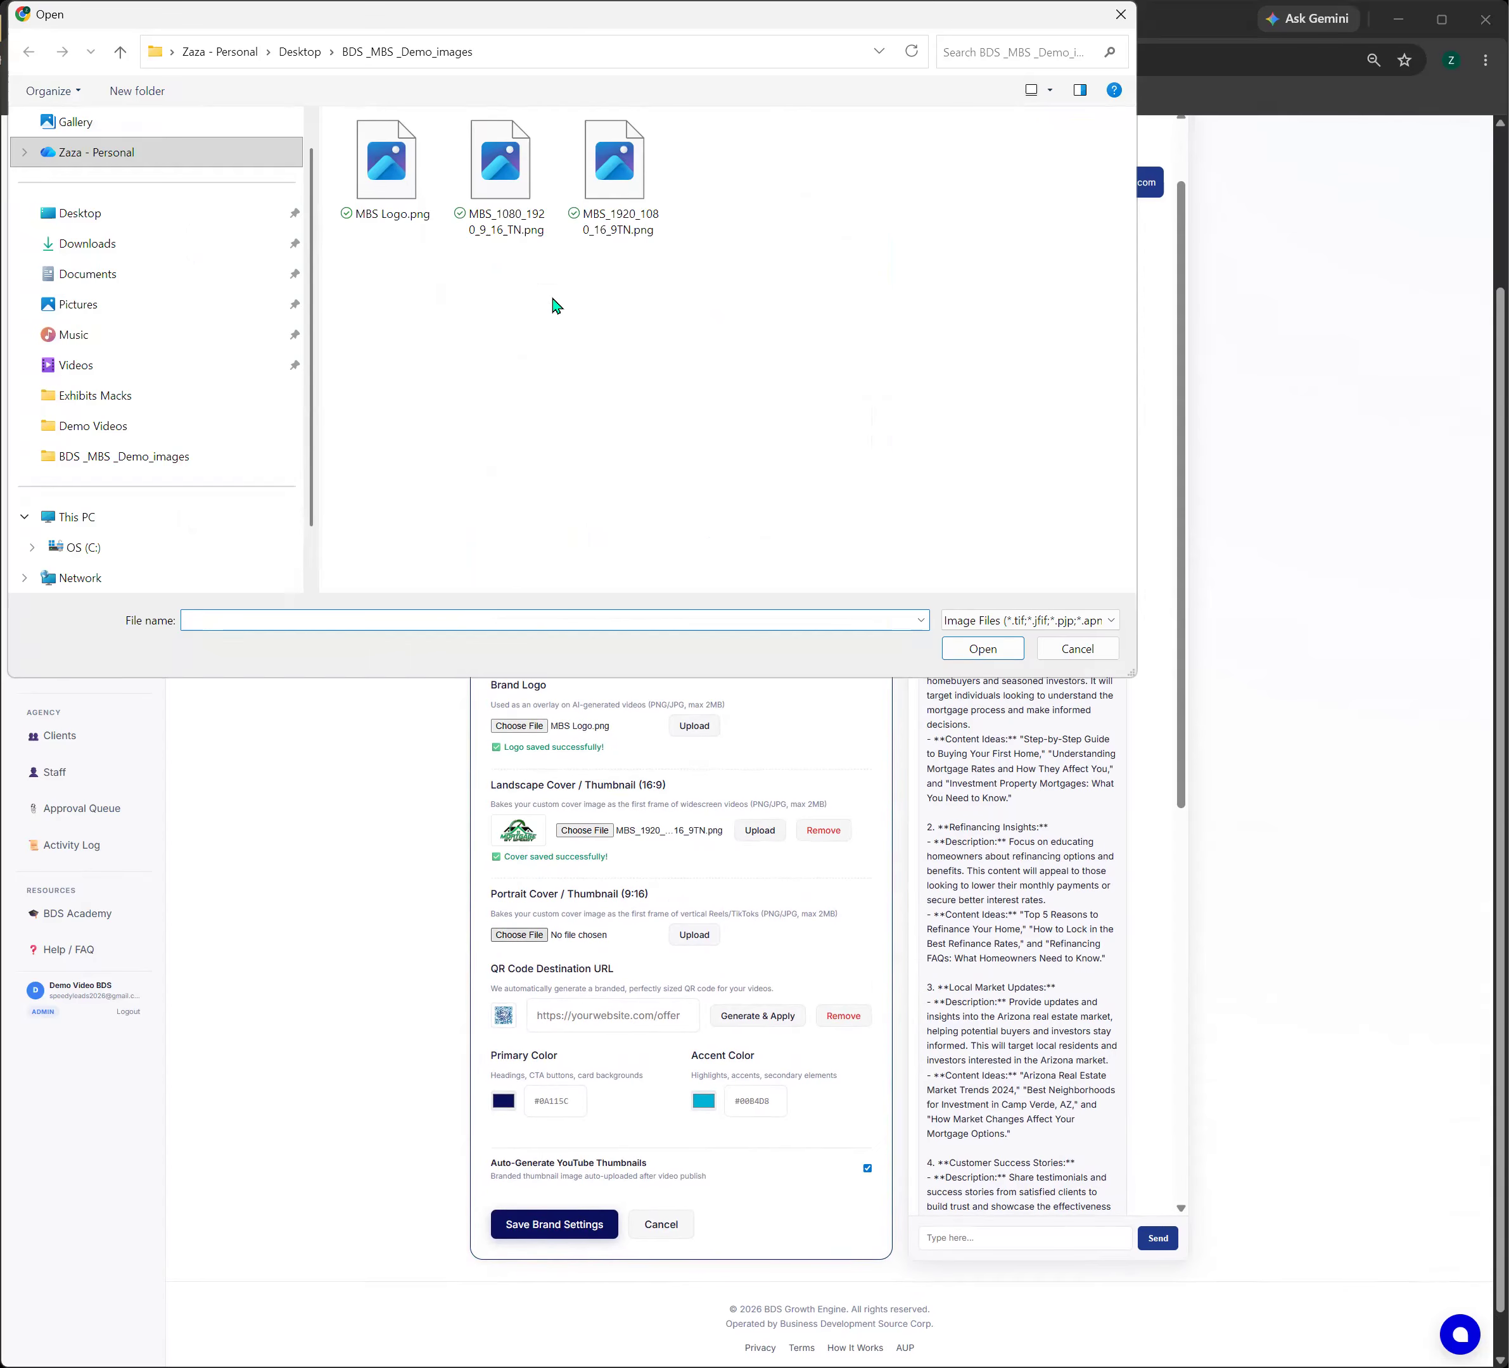
click(501, 192)
key(Return)
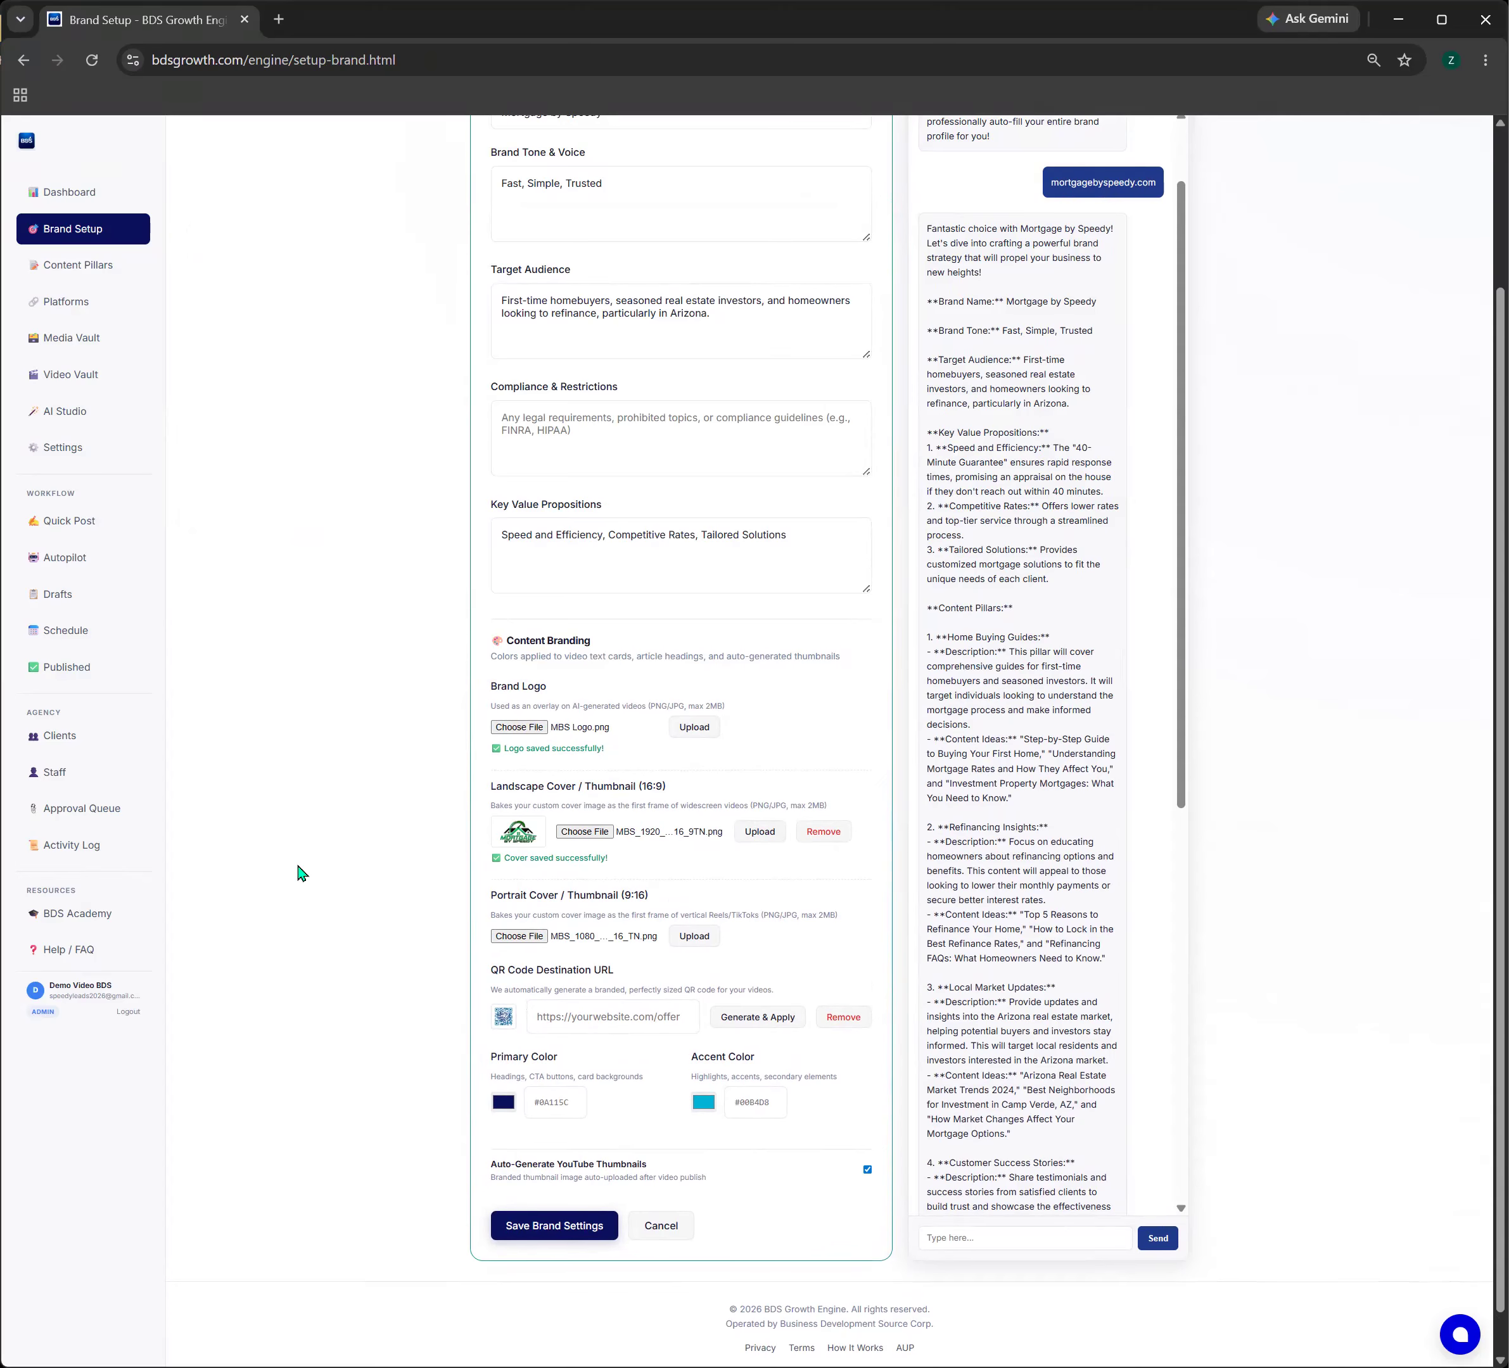
click(694, 936)
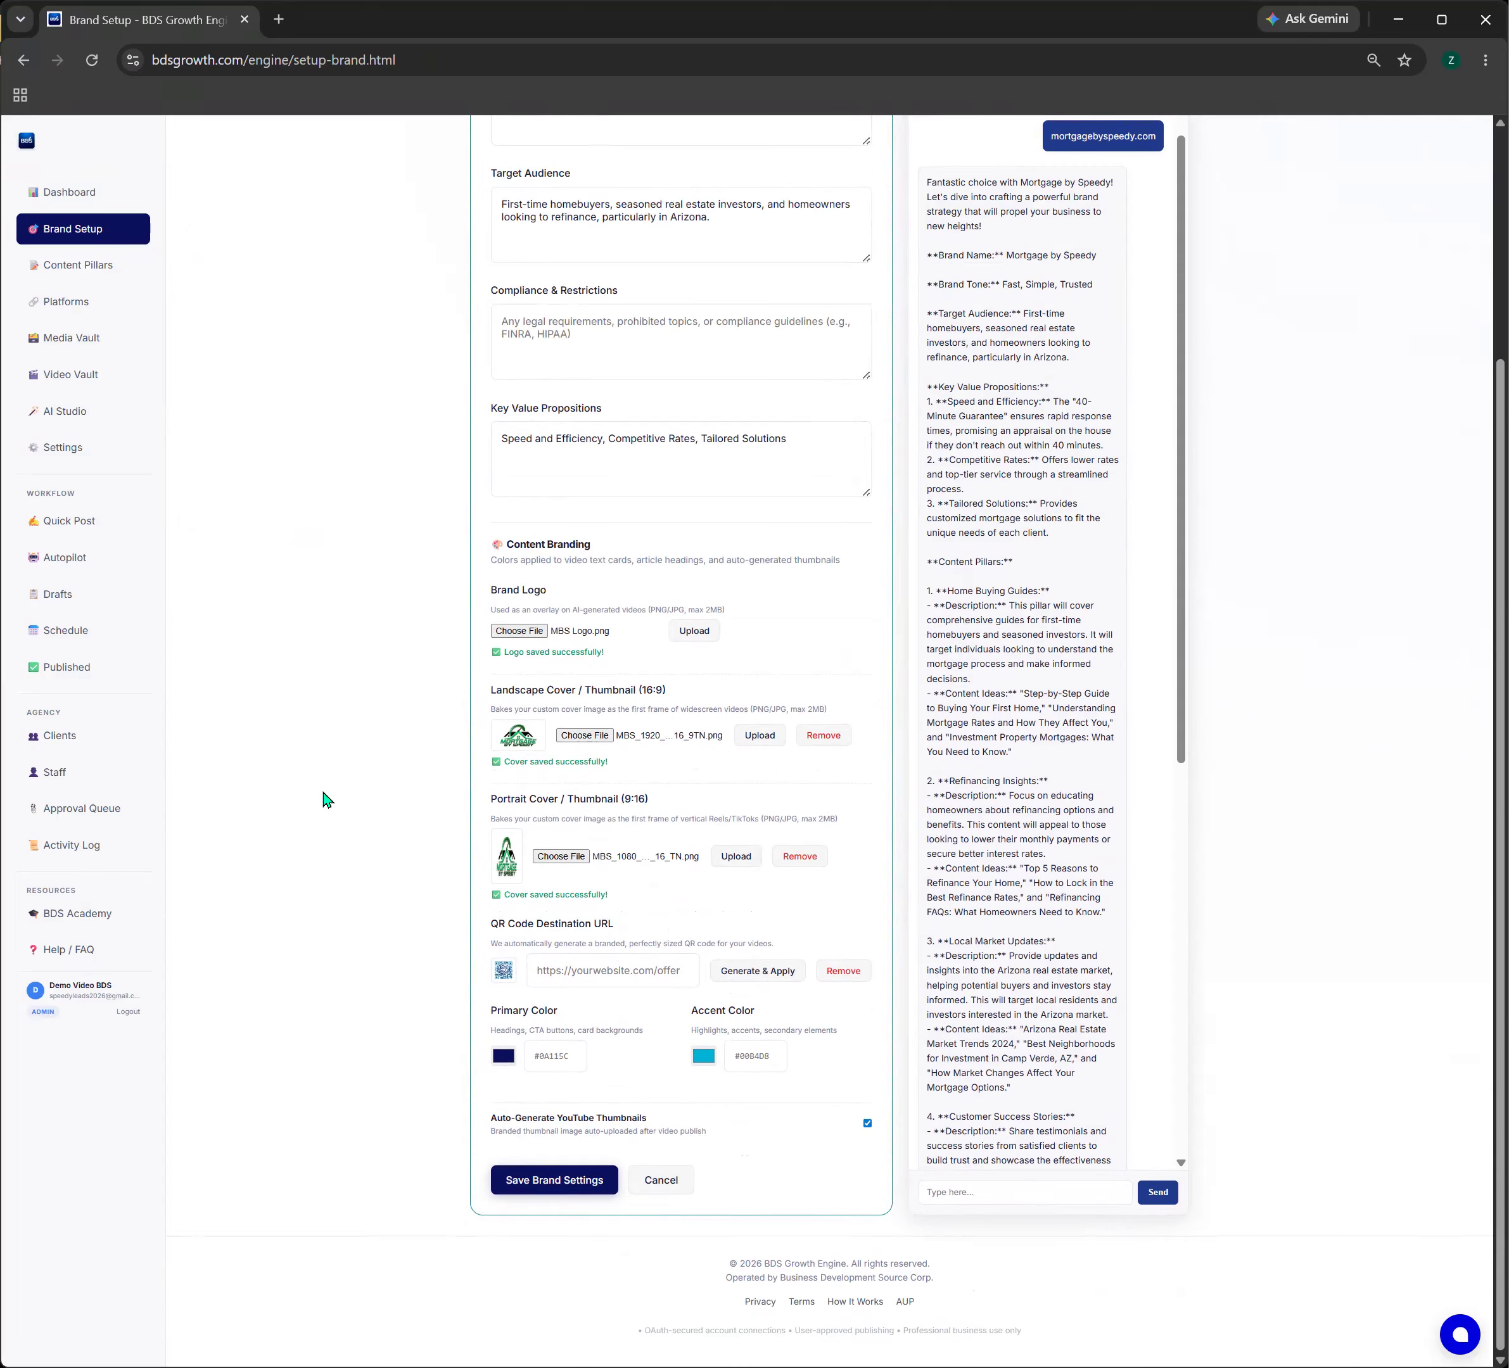
click(566, 967)
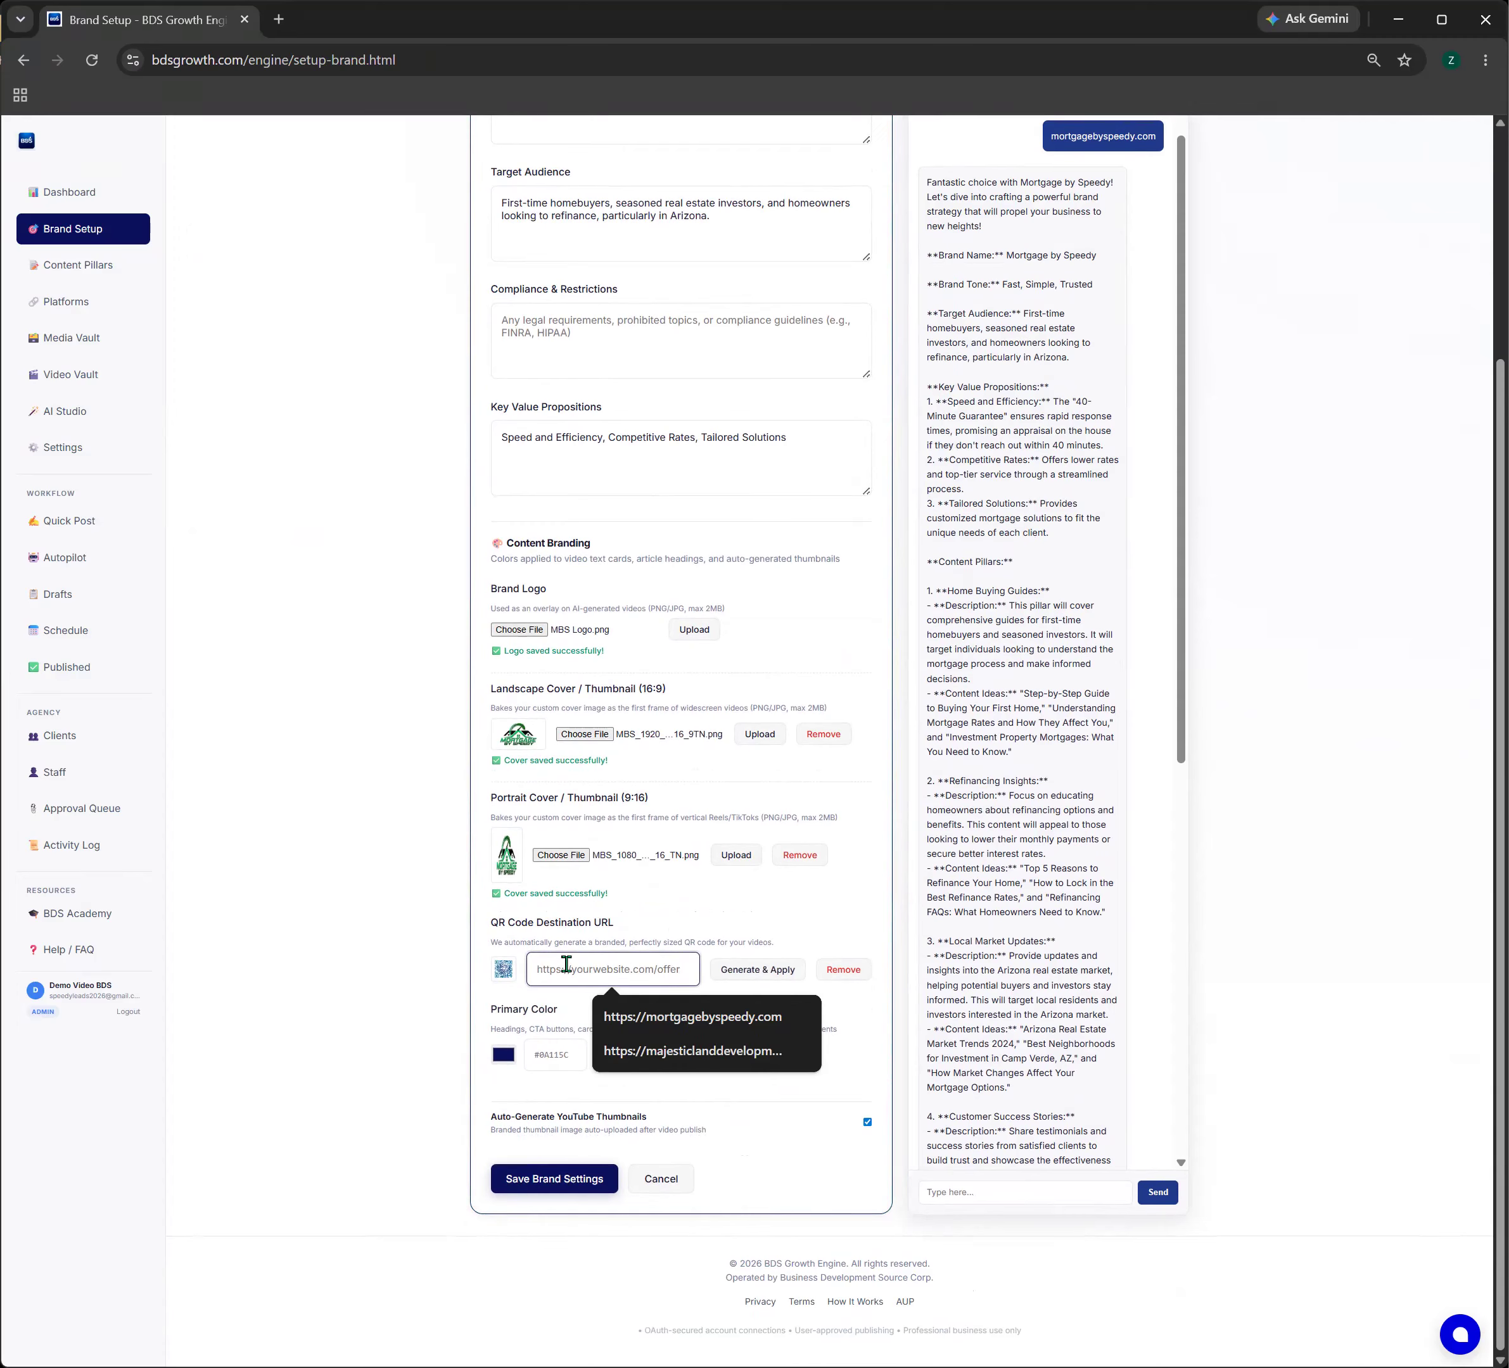
click(656, 1022)
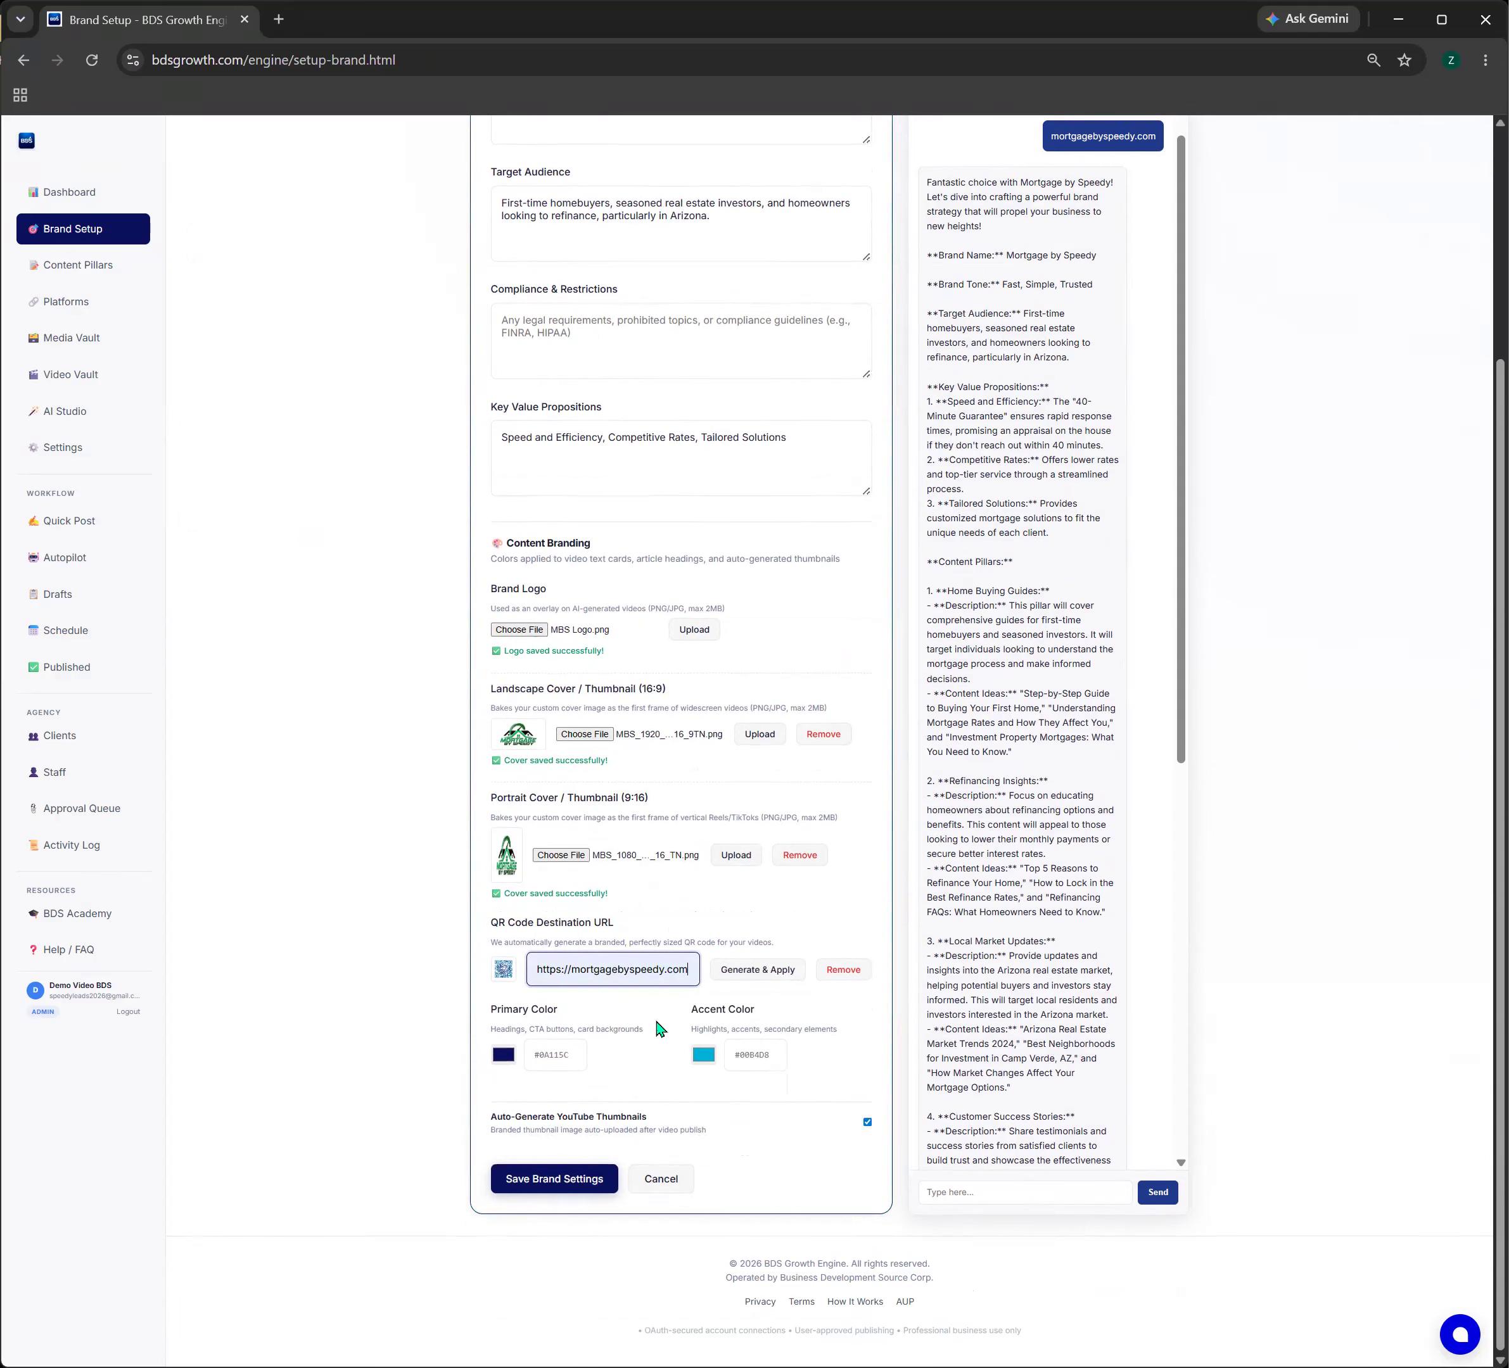
click(767, 970)
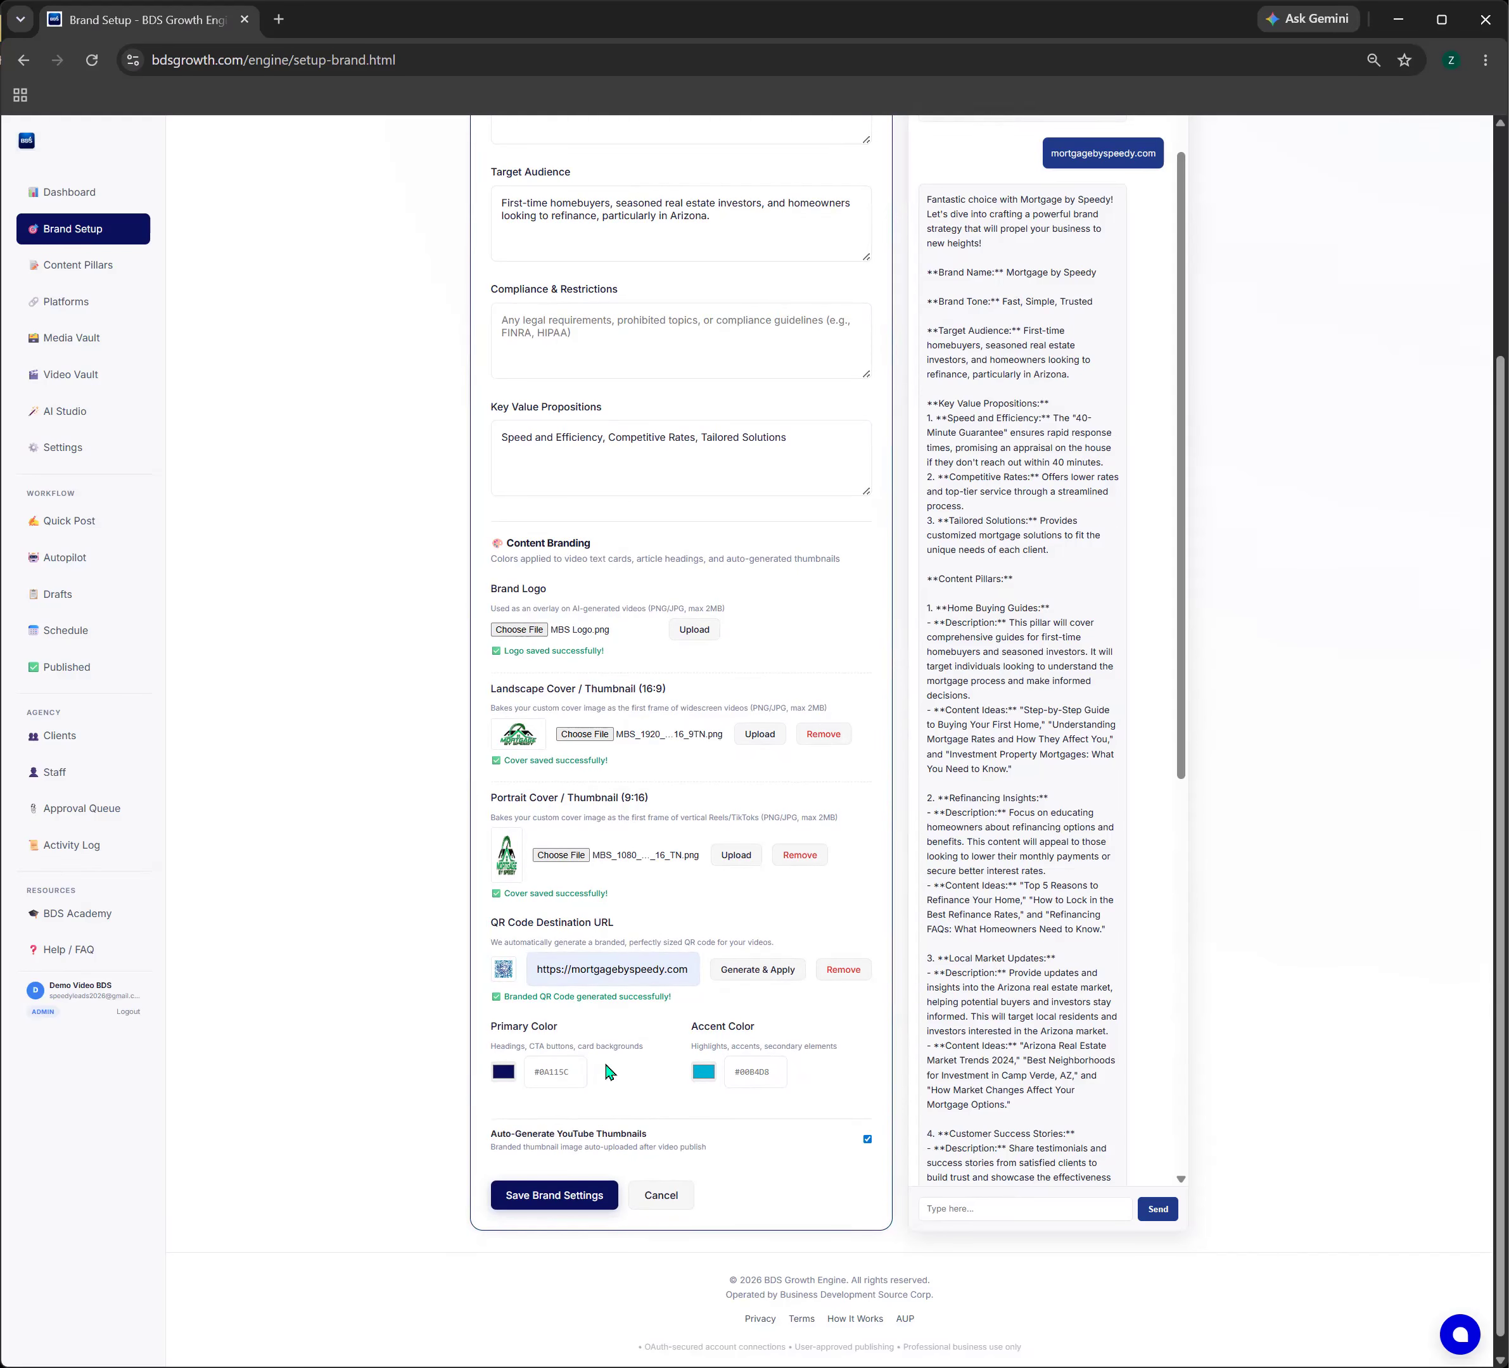
- Save the brand settings and the auto-populated content pillars that follow them
click(554, 1196)
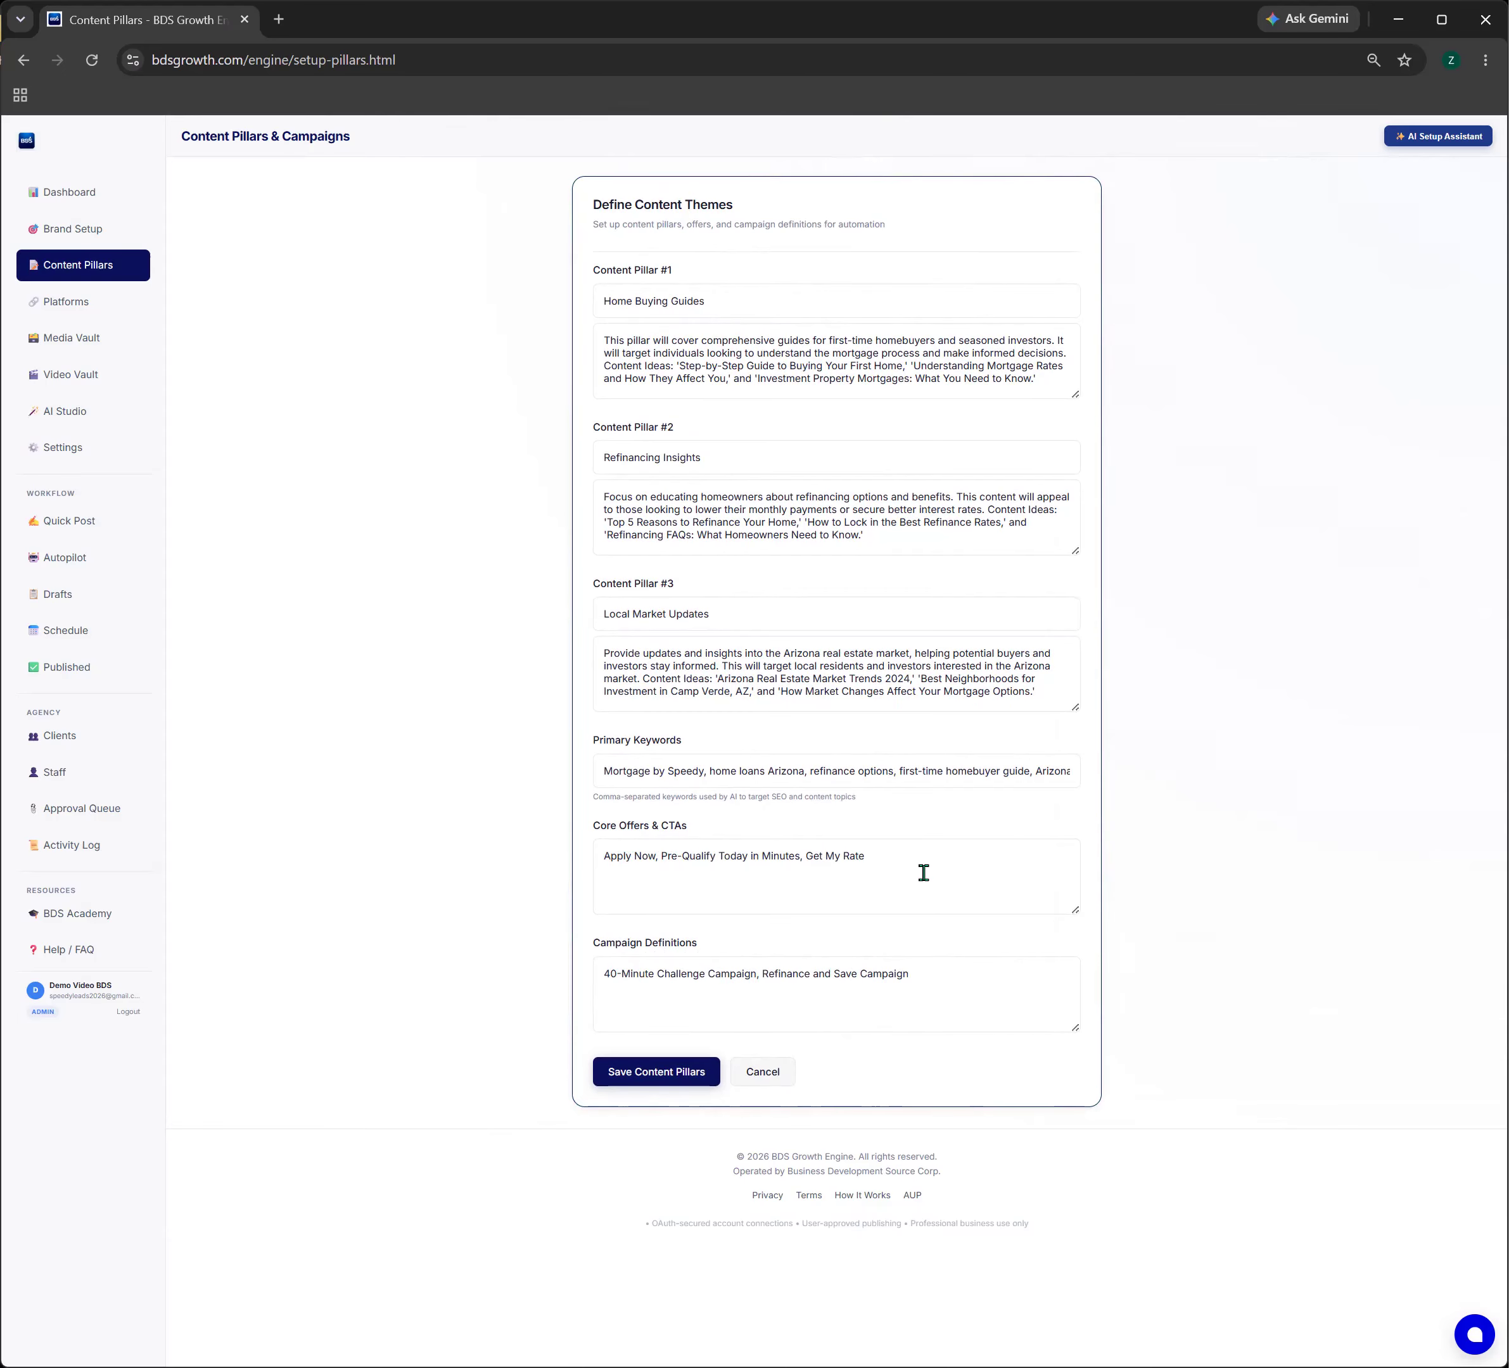
click(644, 1075)
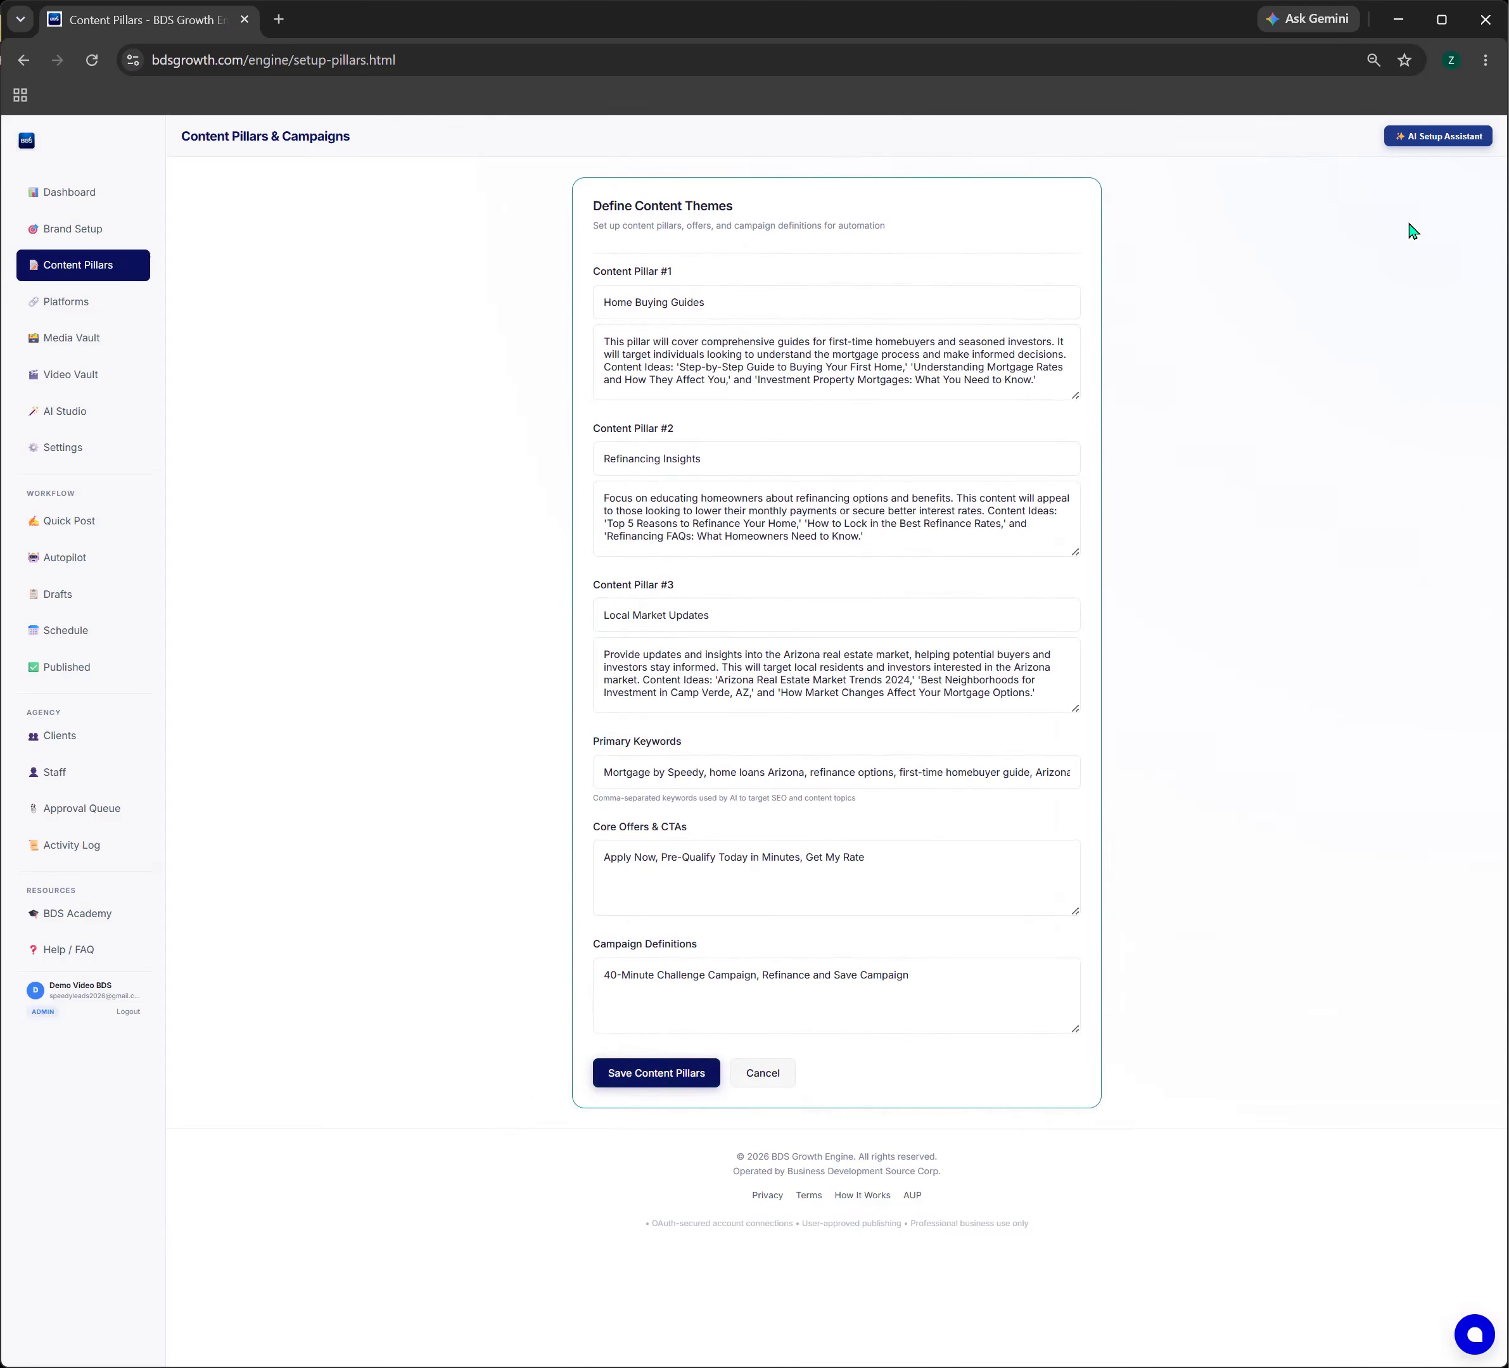
- Clear the whole brand profile and content pillars by sending "clear brand" to the AI Setup Assistant and confirming with "CONFIRM"
click(1442, 137)
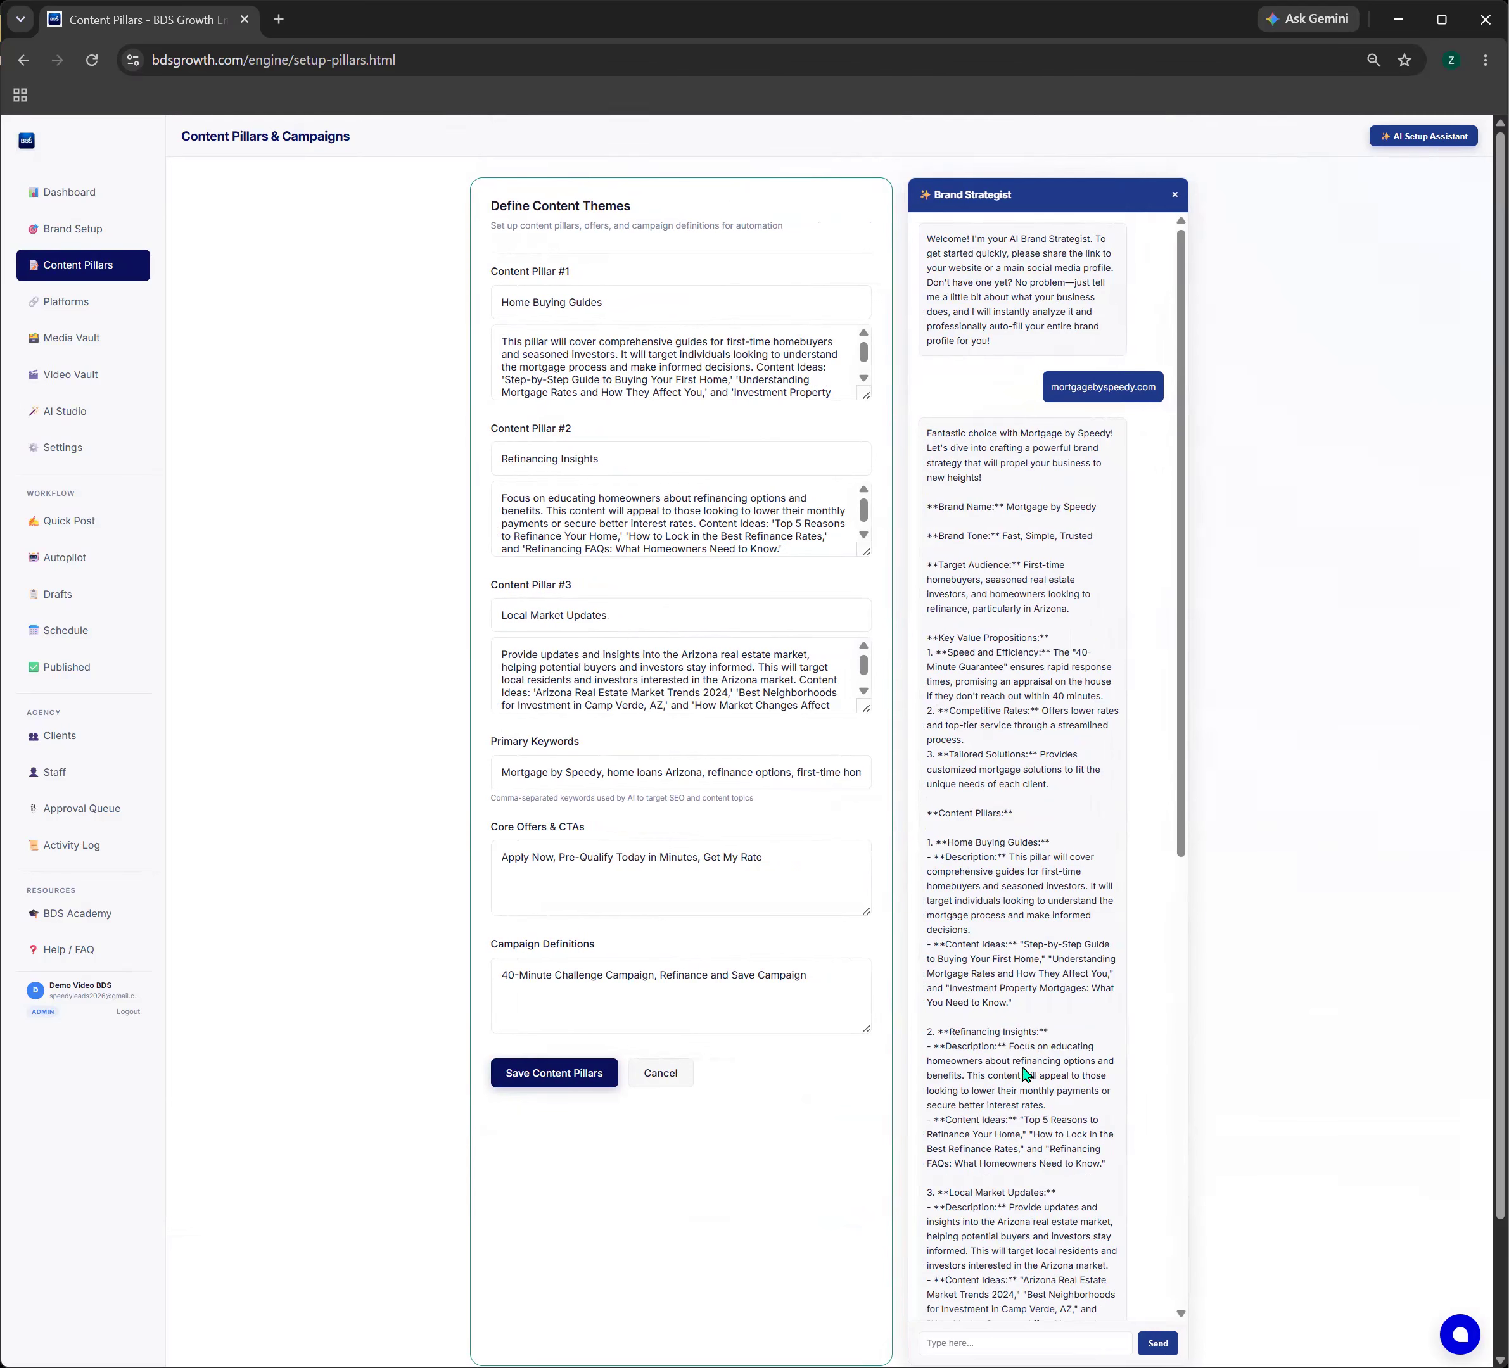
drag(1186, 853, 1179, 1308)
click(1109, 1342)
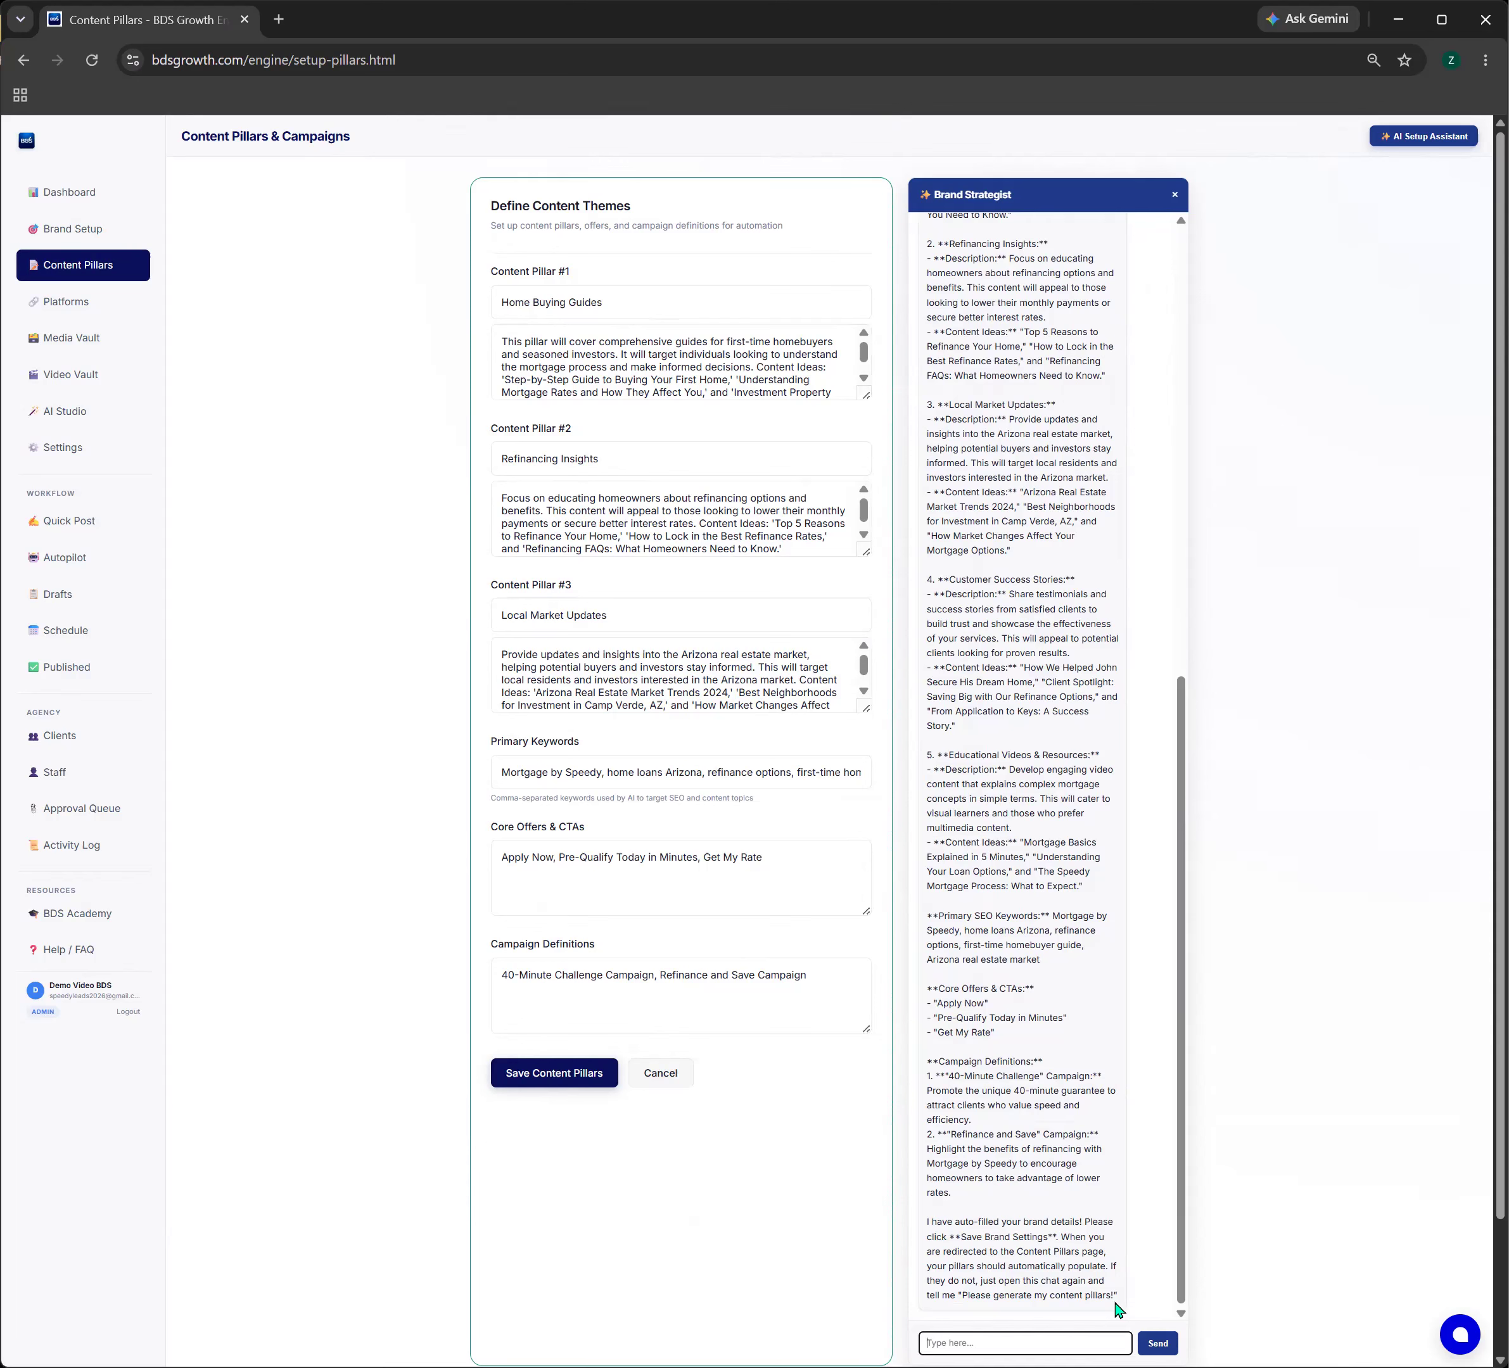
text(clear brand)
click(1150, 1344)
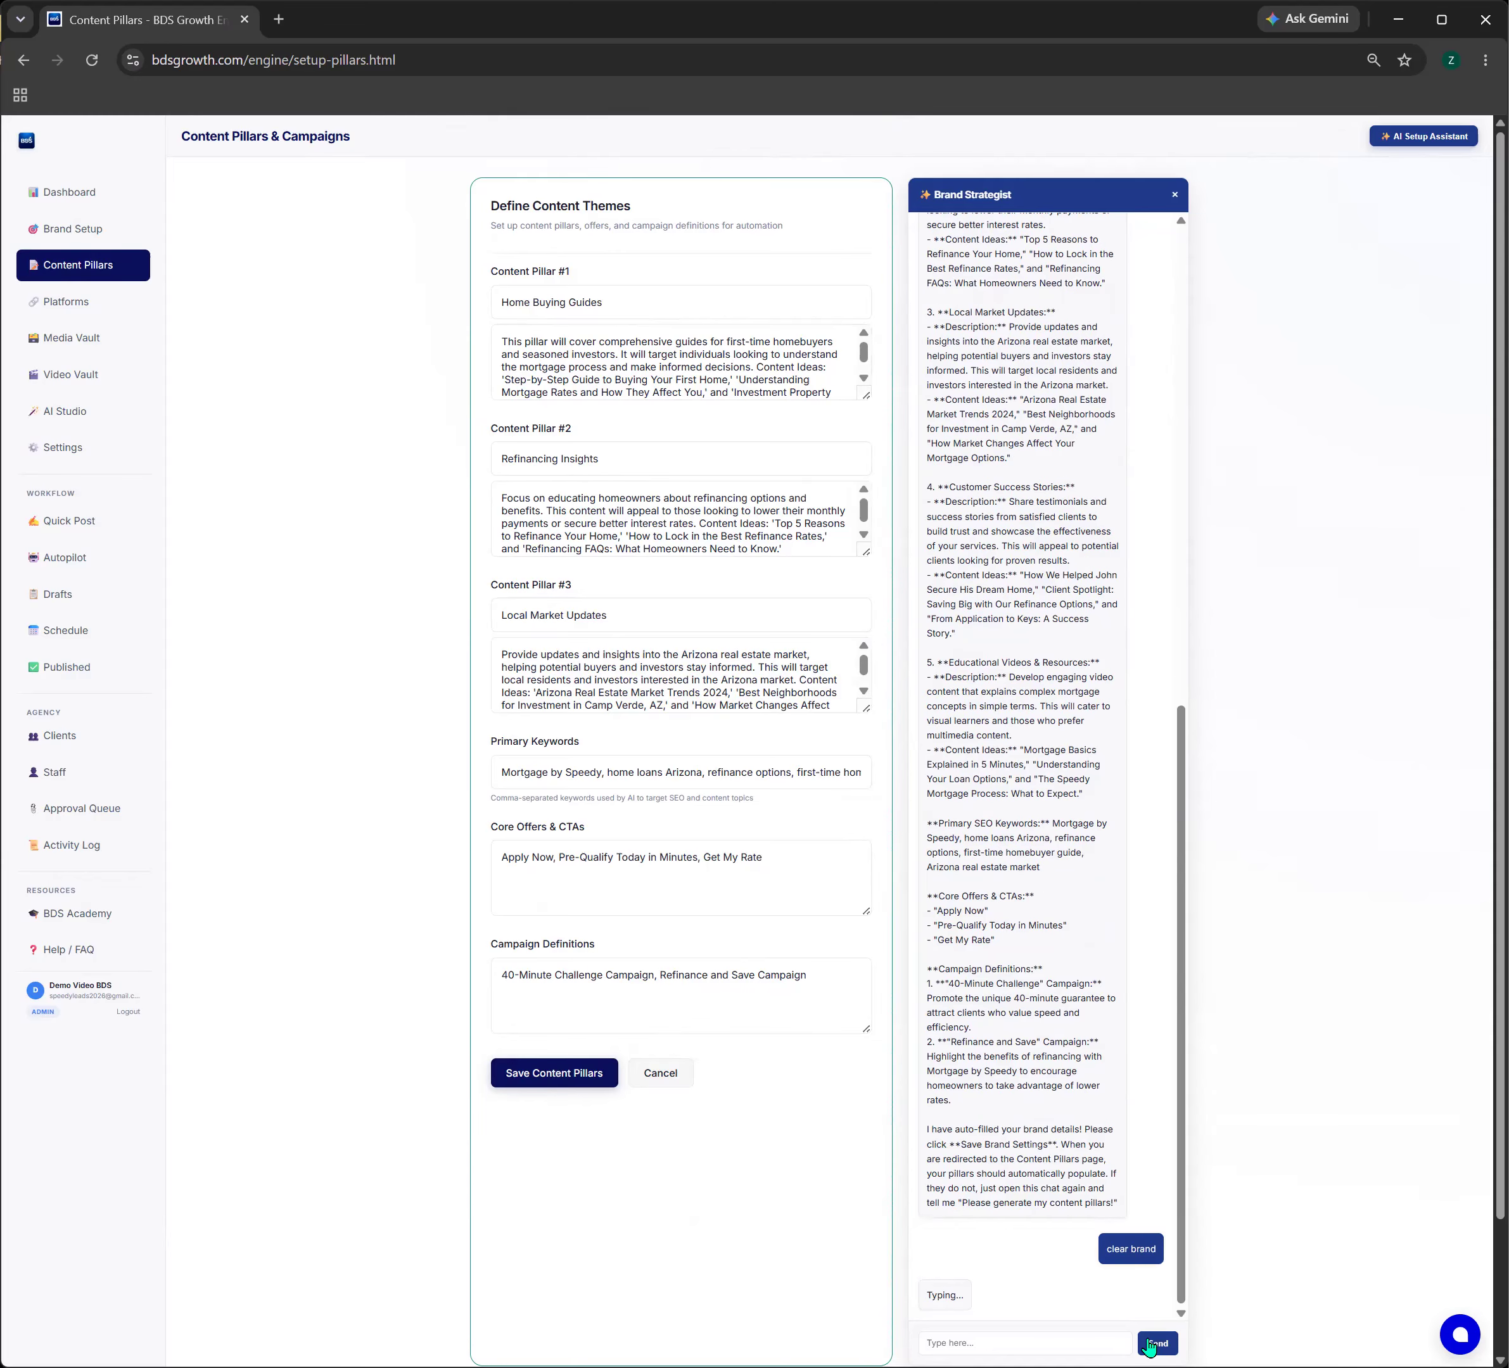
click(1124, 1344)
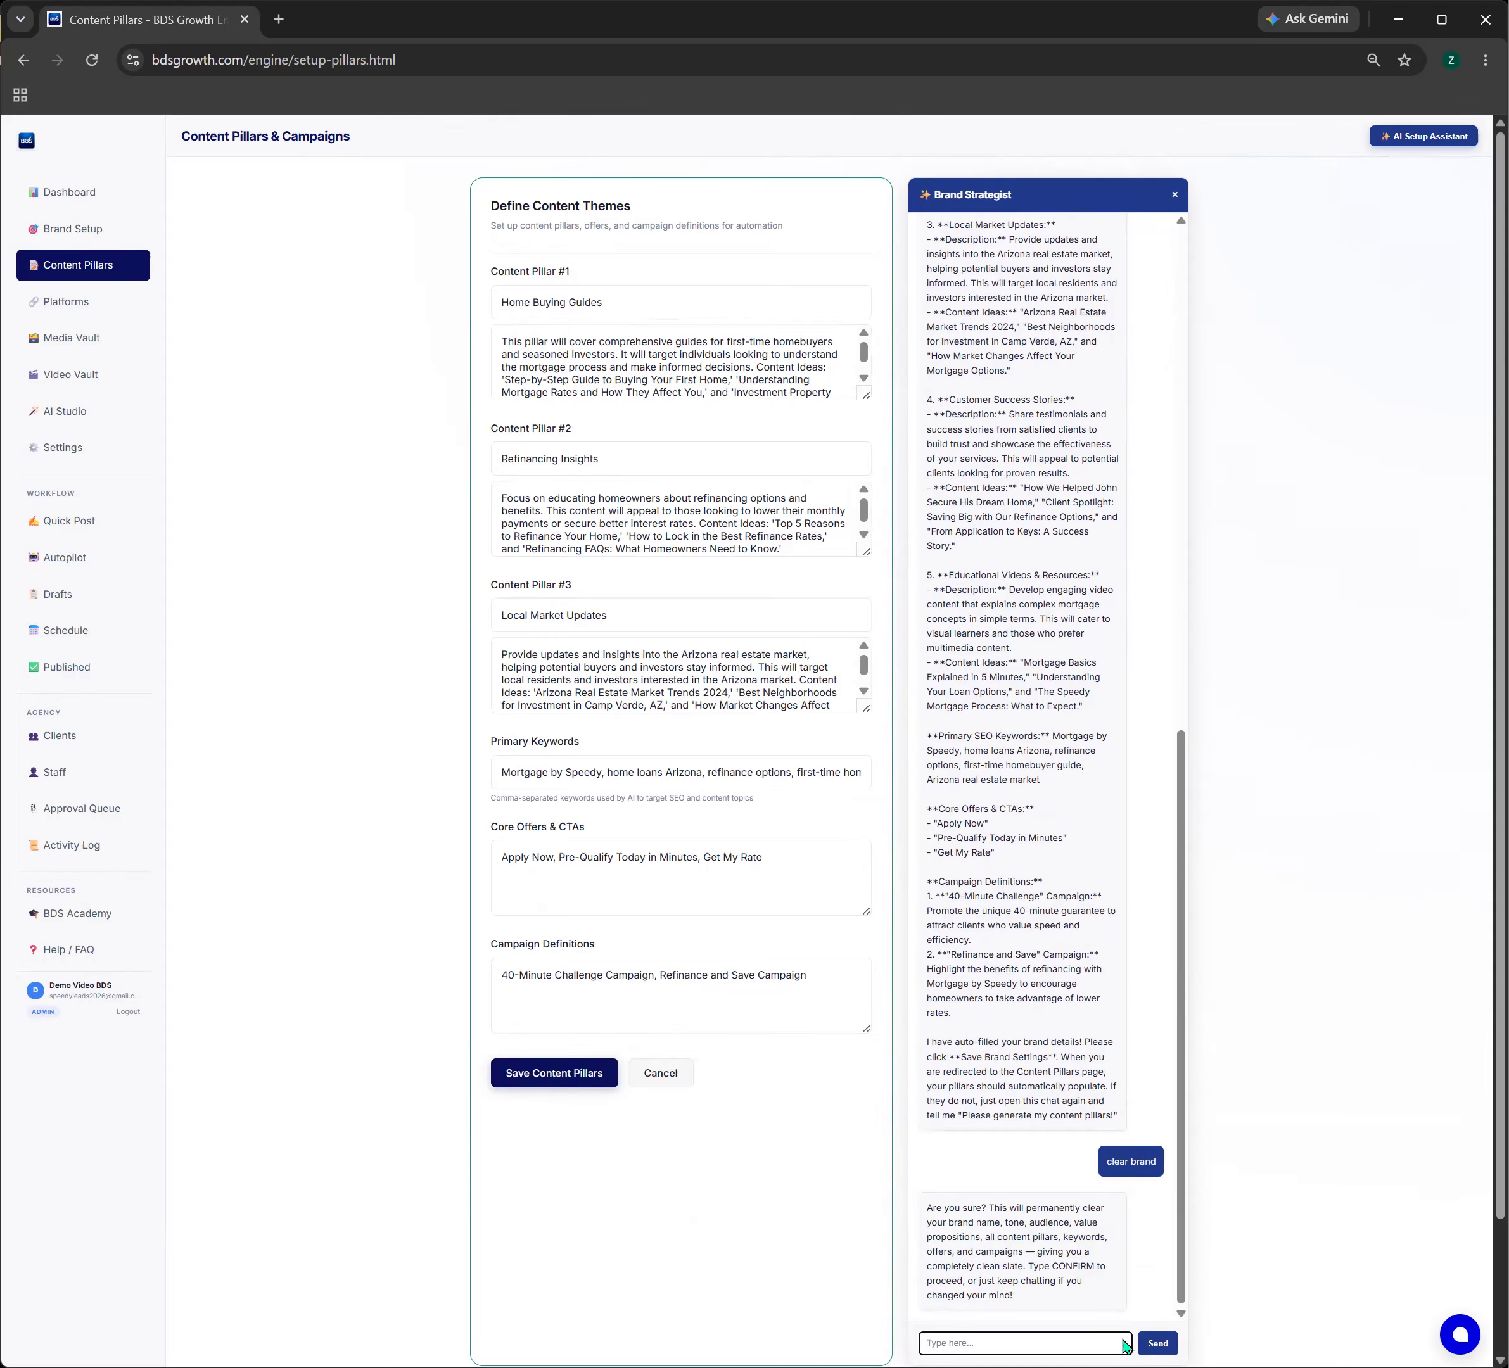
text(CONFIRM)
click(1158, 1343)
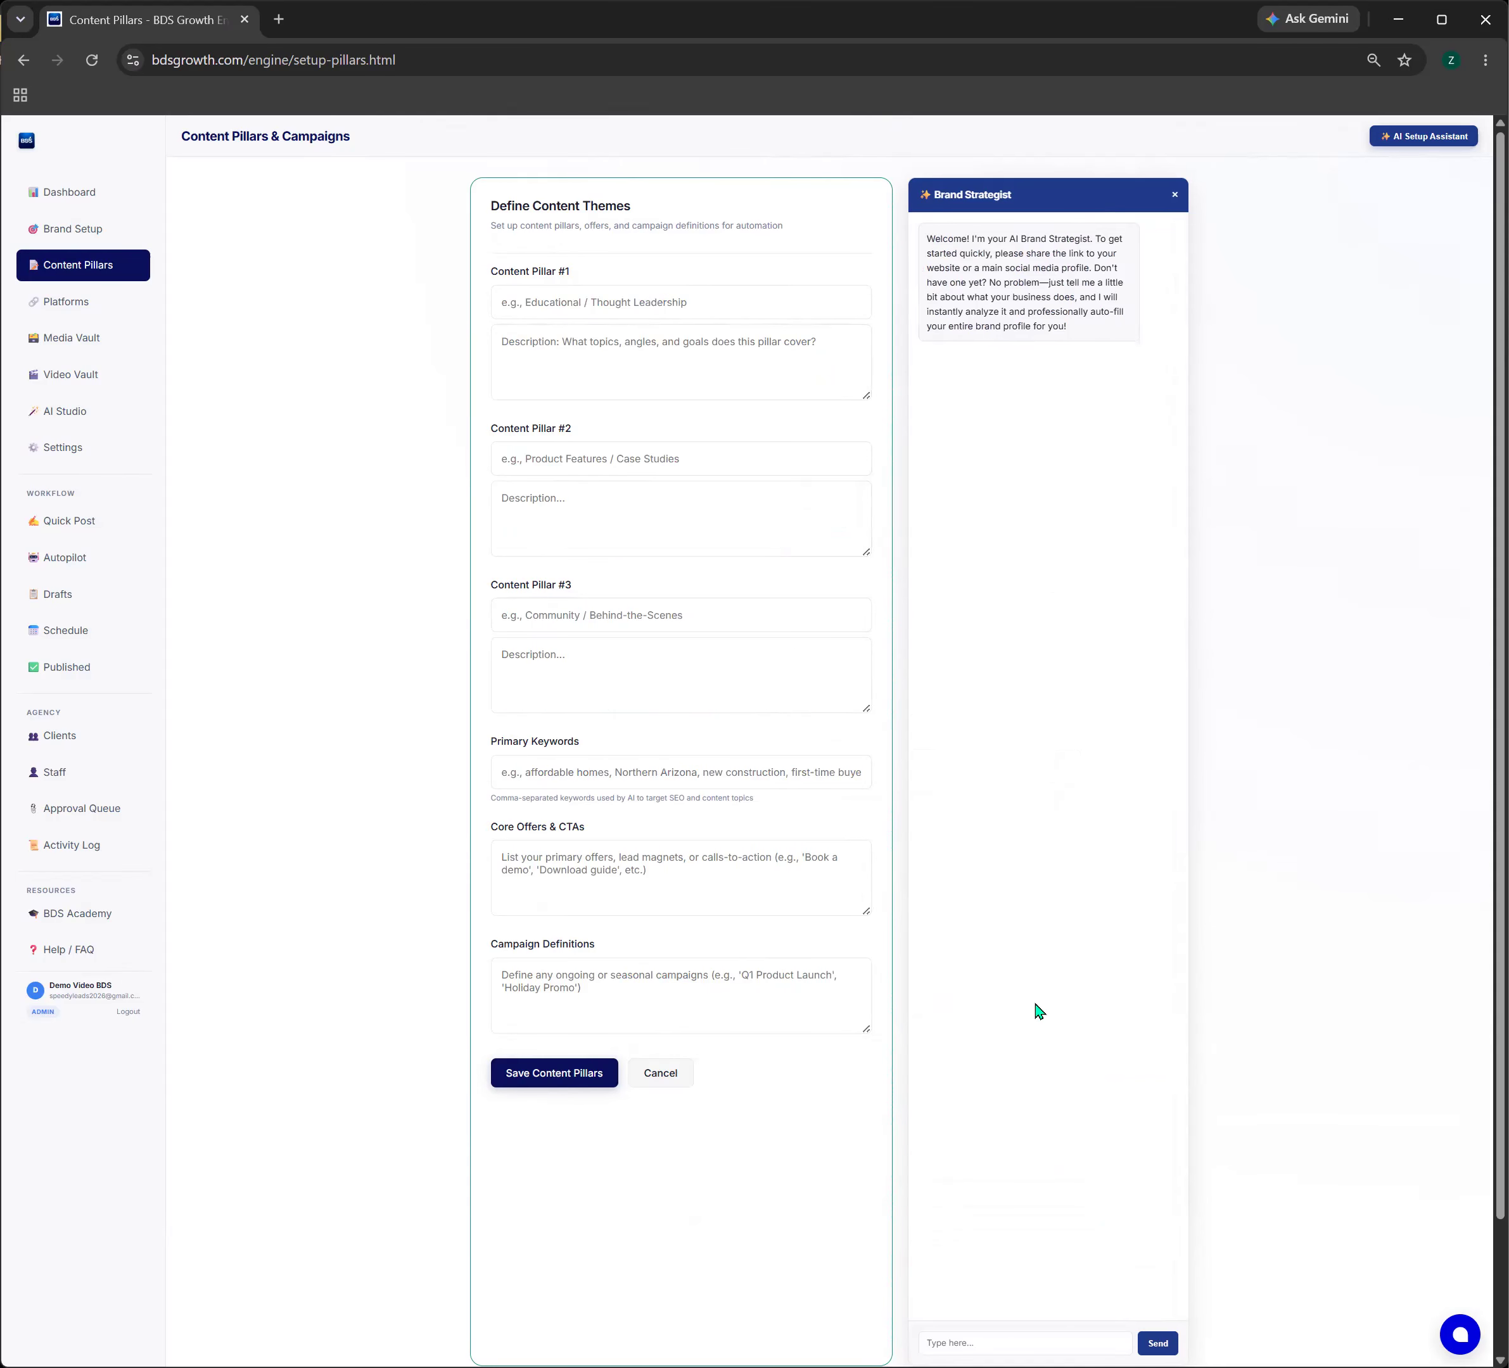
- Return to the Brand Setup page and remove the uploaded brand logo
click(98, 238)
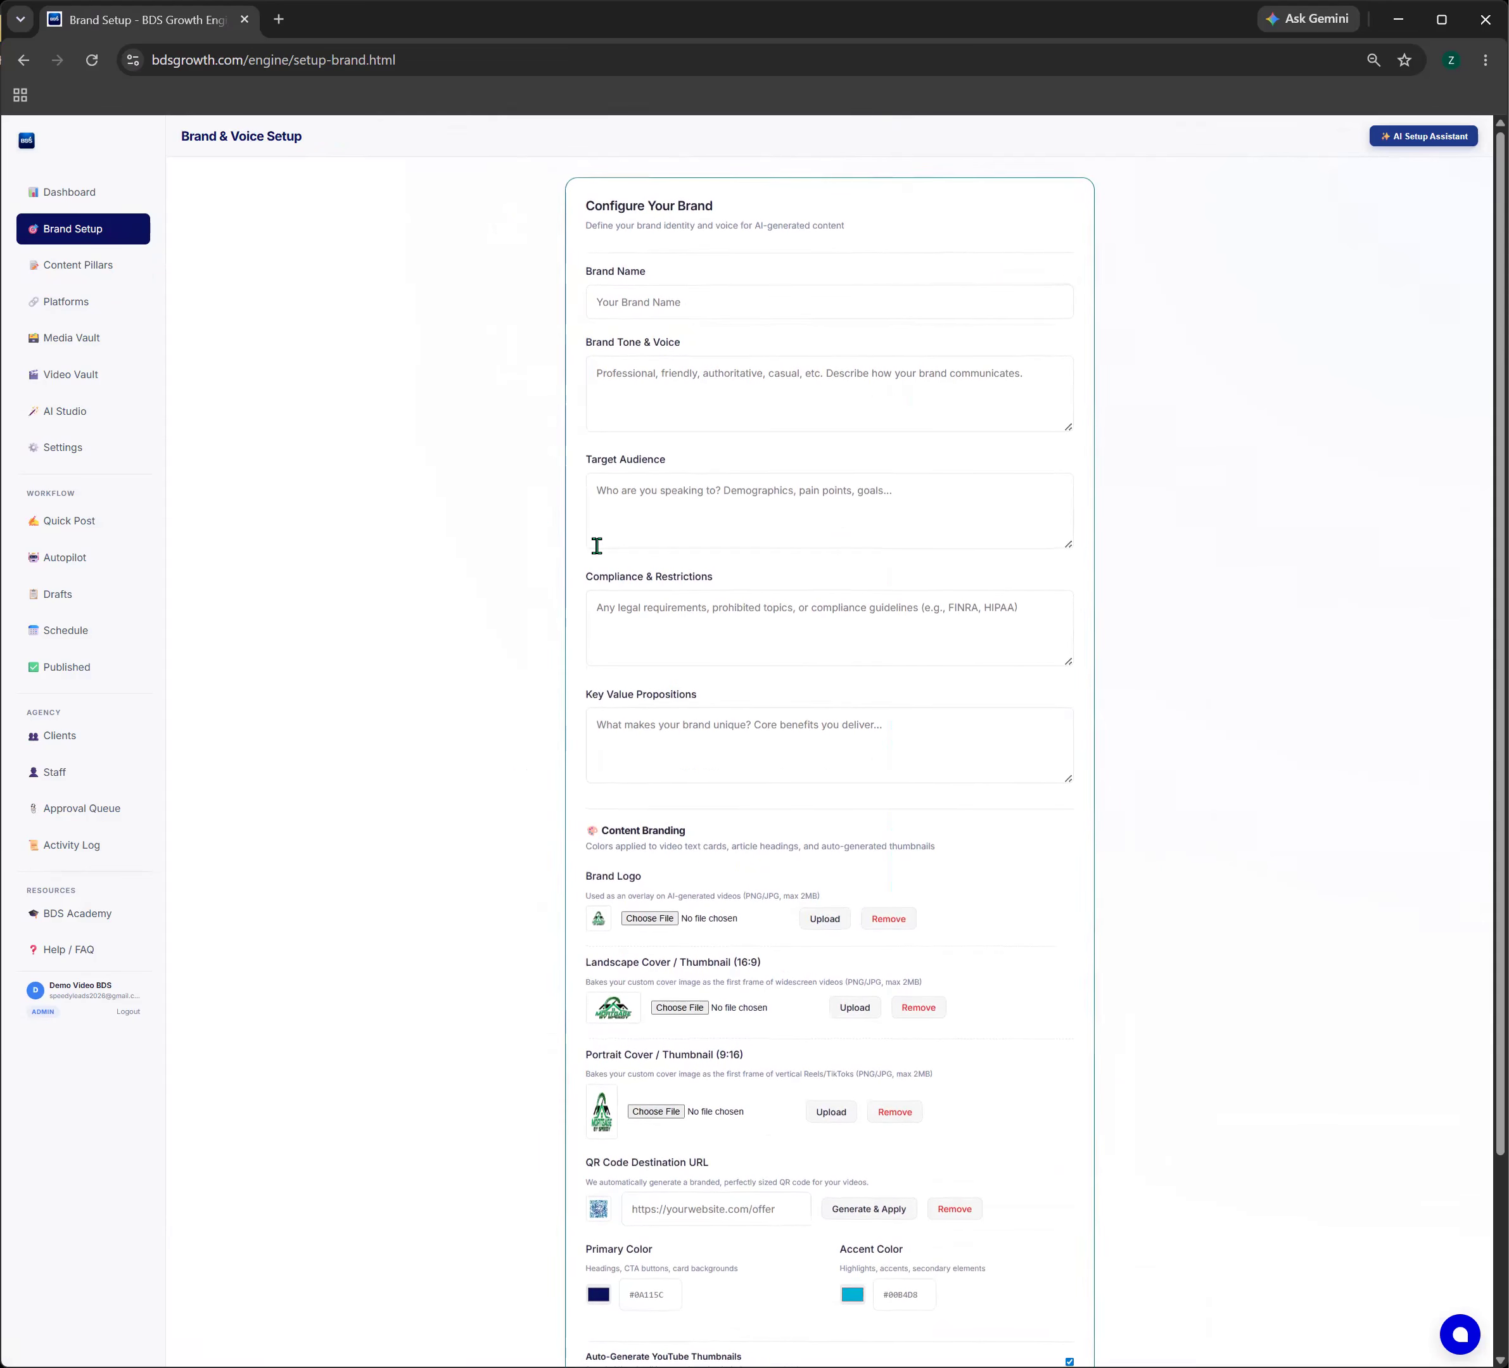
scroll(1383, 781, down, 2)
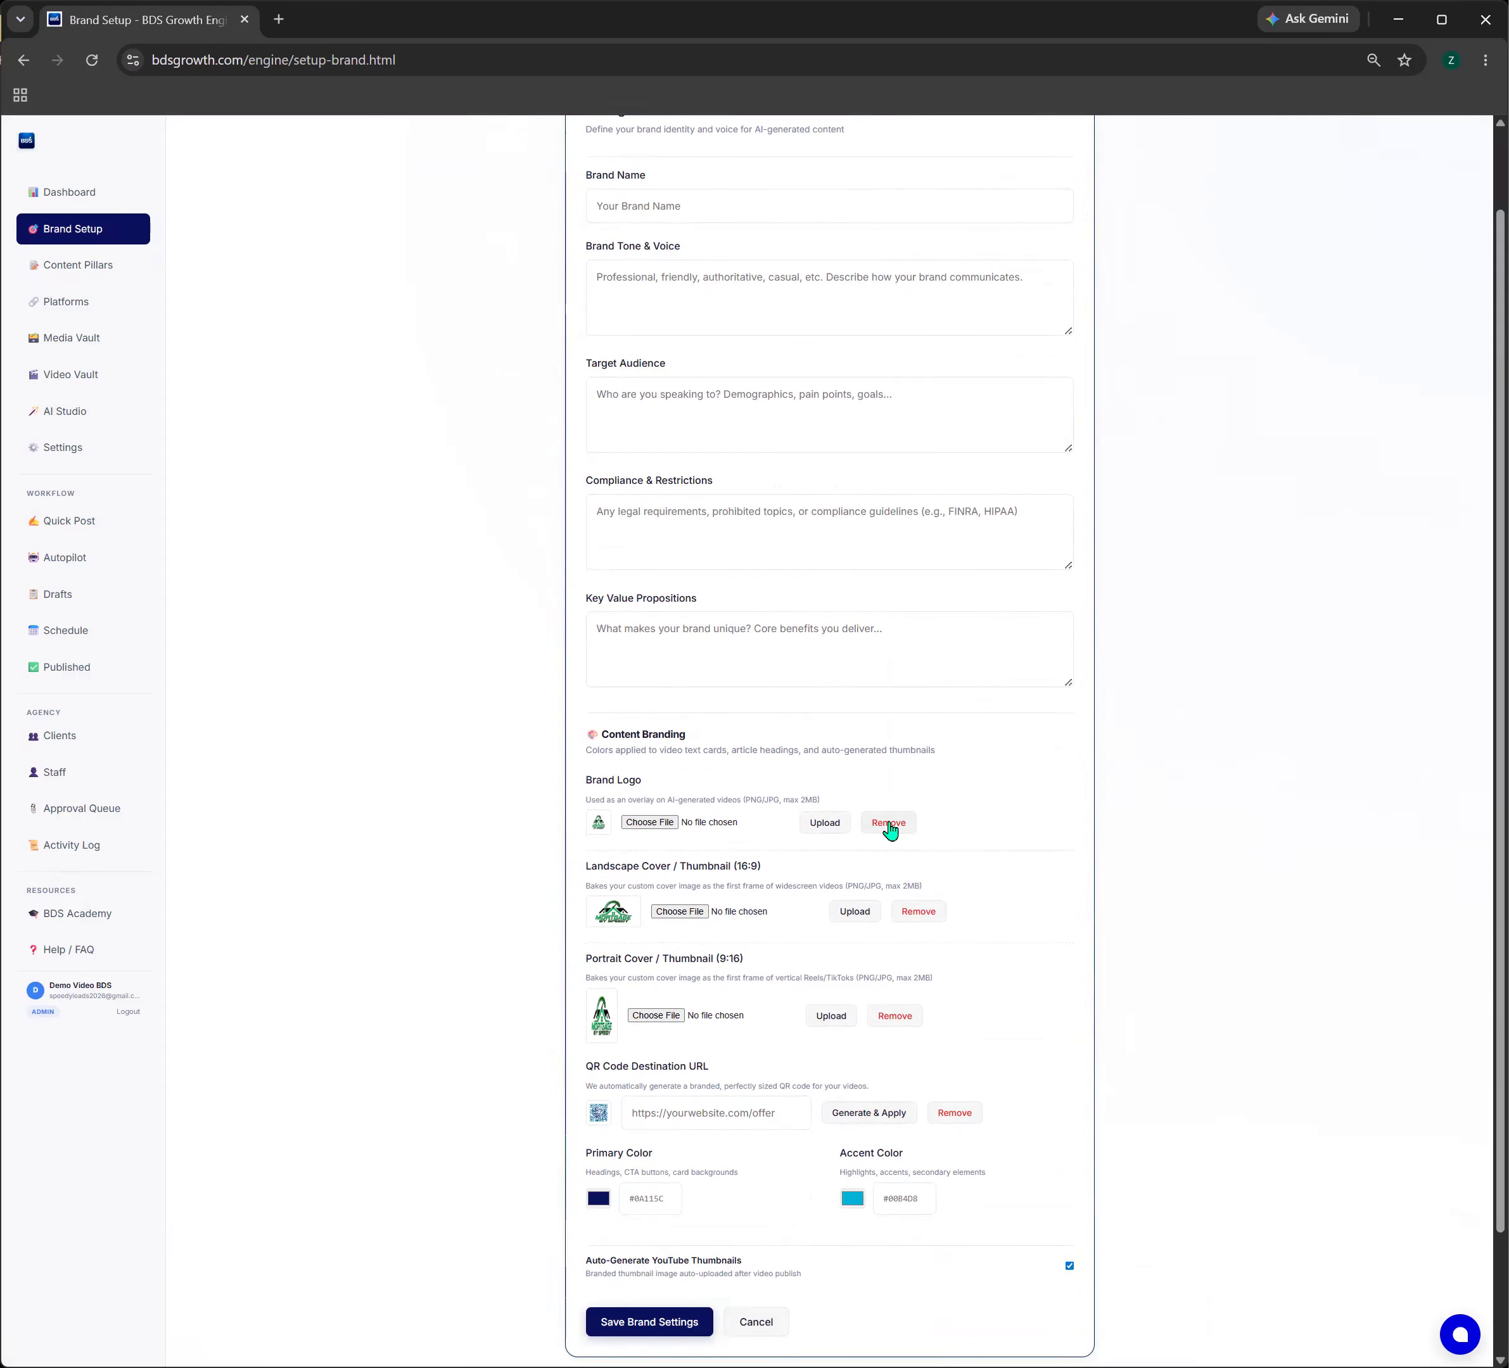
click(888, 825)
click(861, 199)
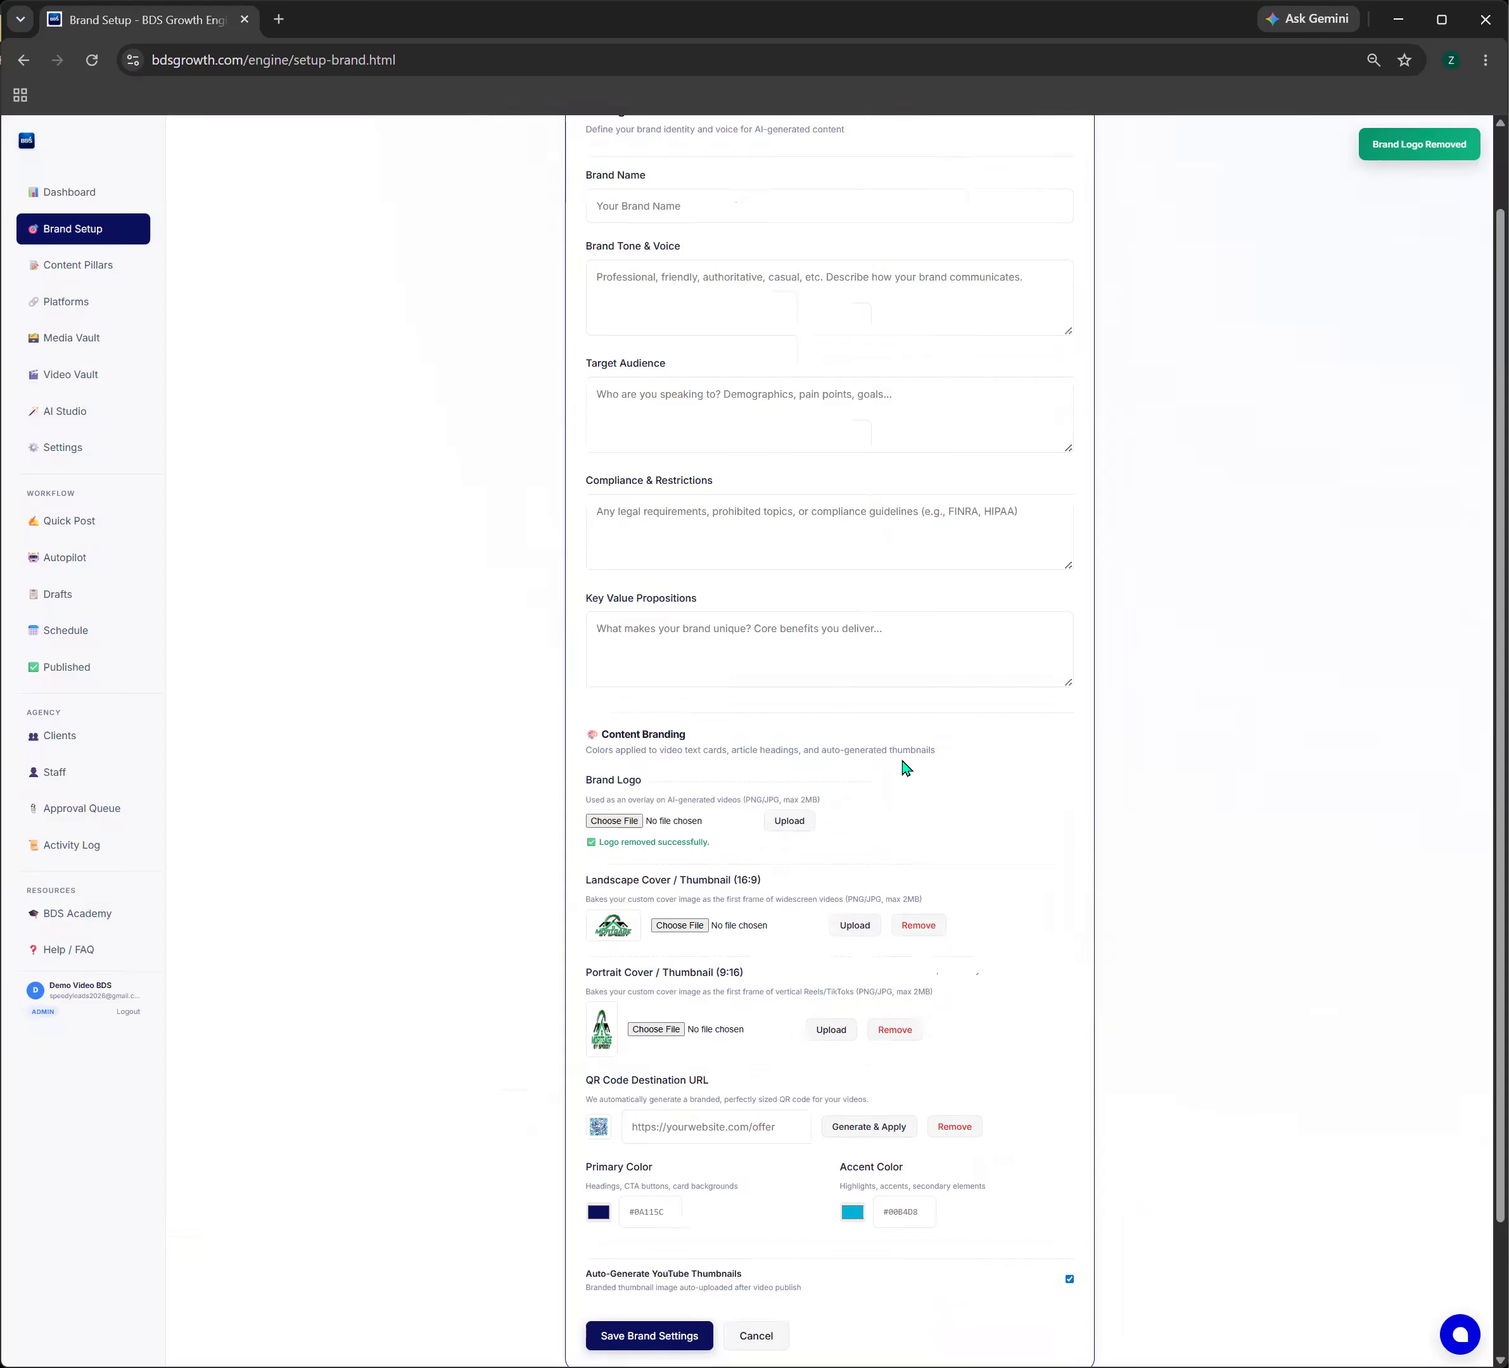
- Remove the landscape and portrait cover images from Content Branding, confirming each removal
click(918, 924)
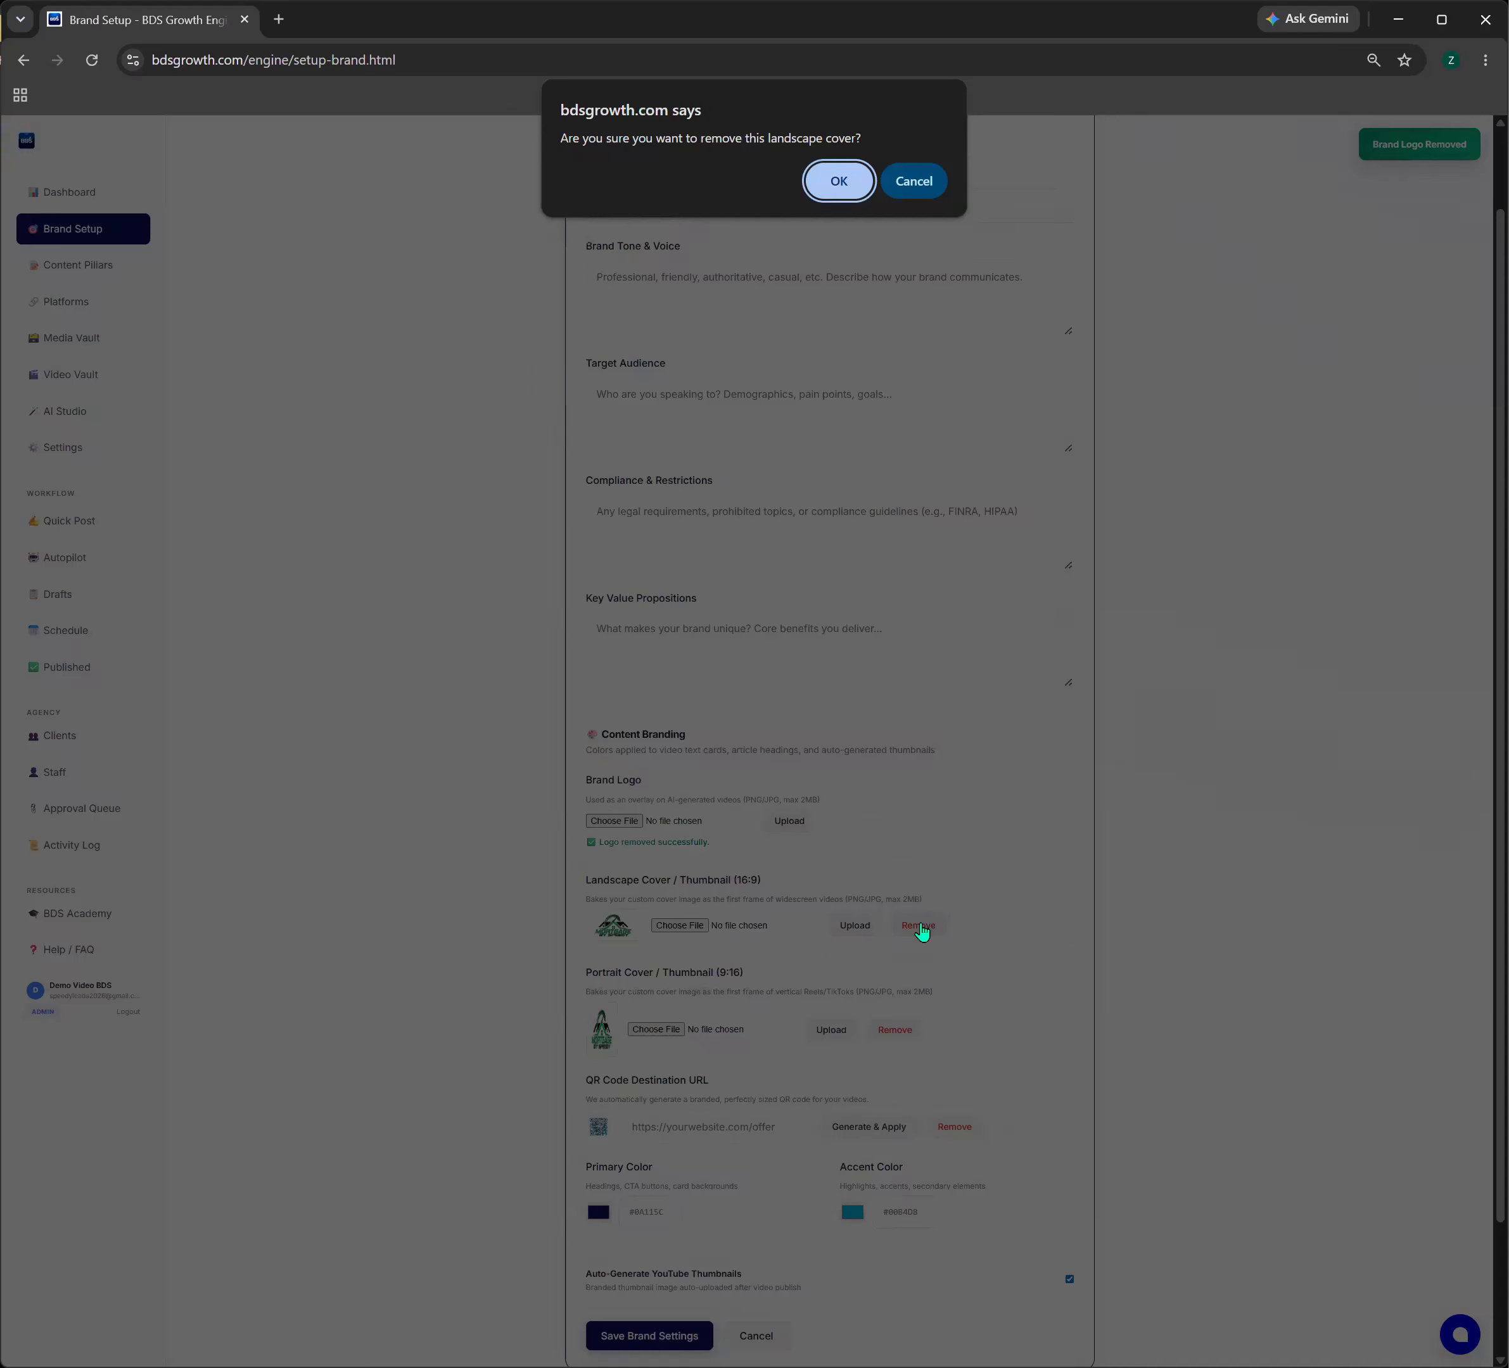
click(840, 197)
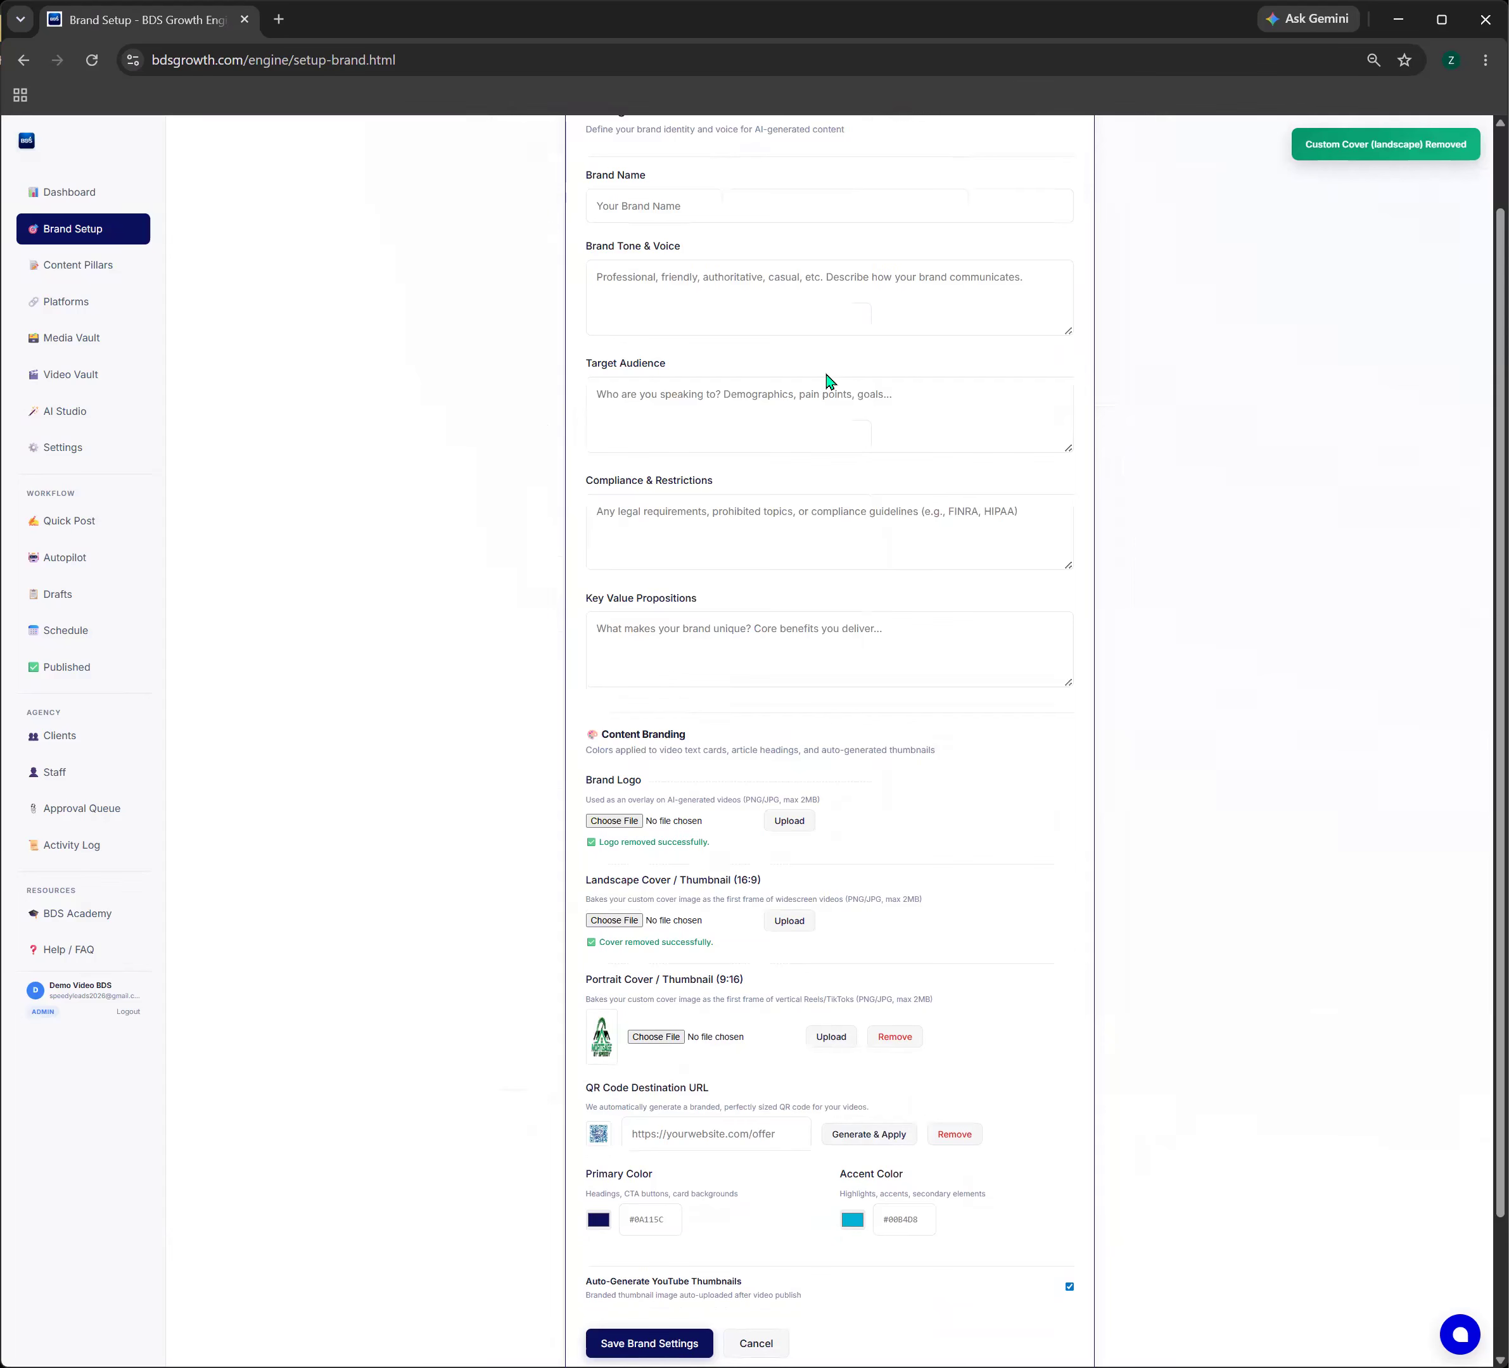
click(894, 1038)
click(847, 188)
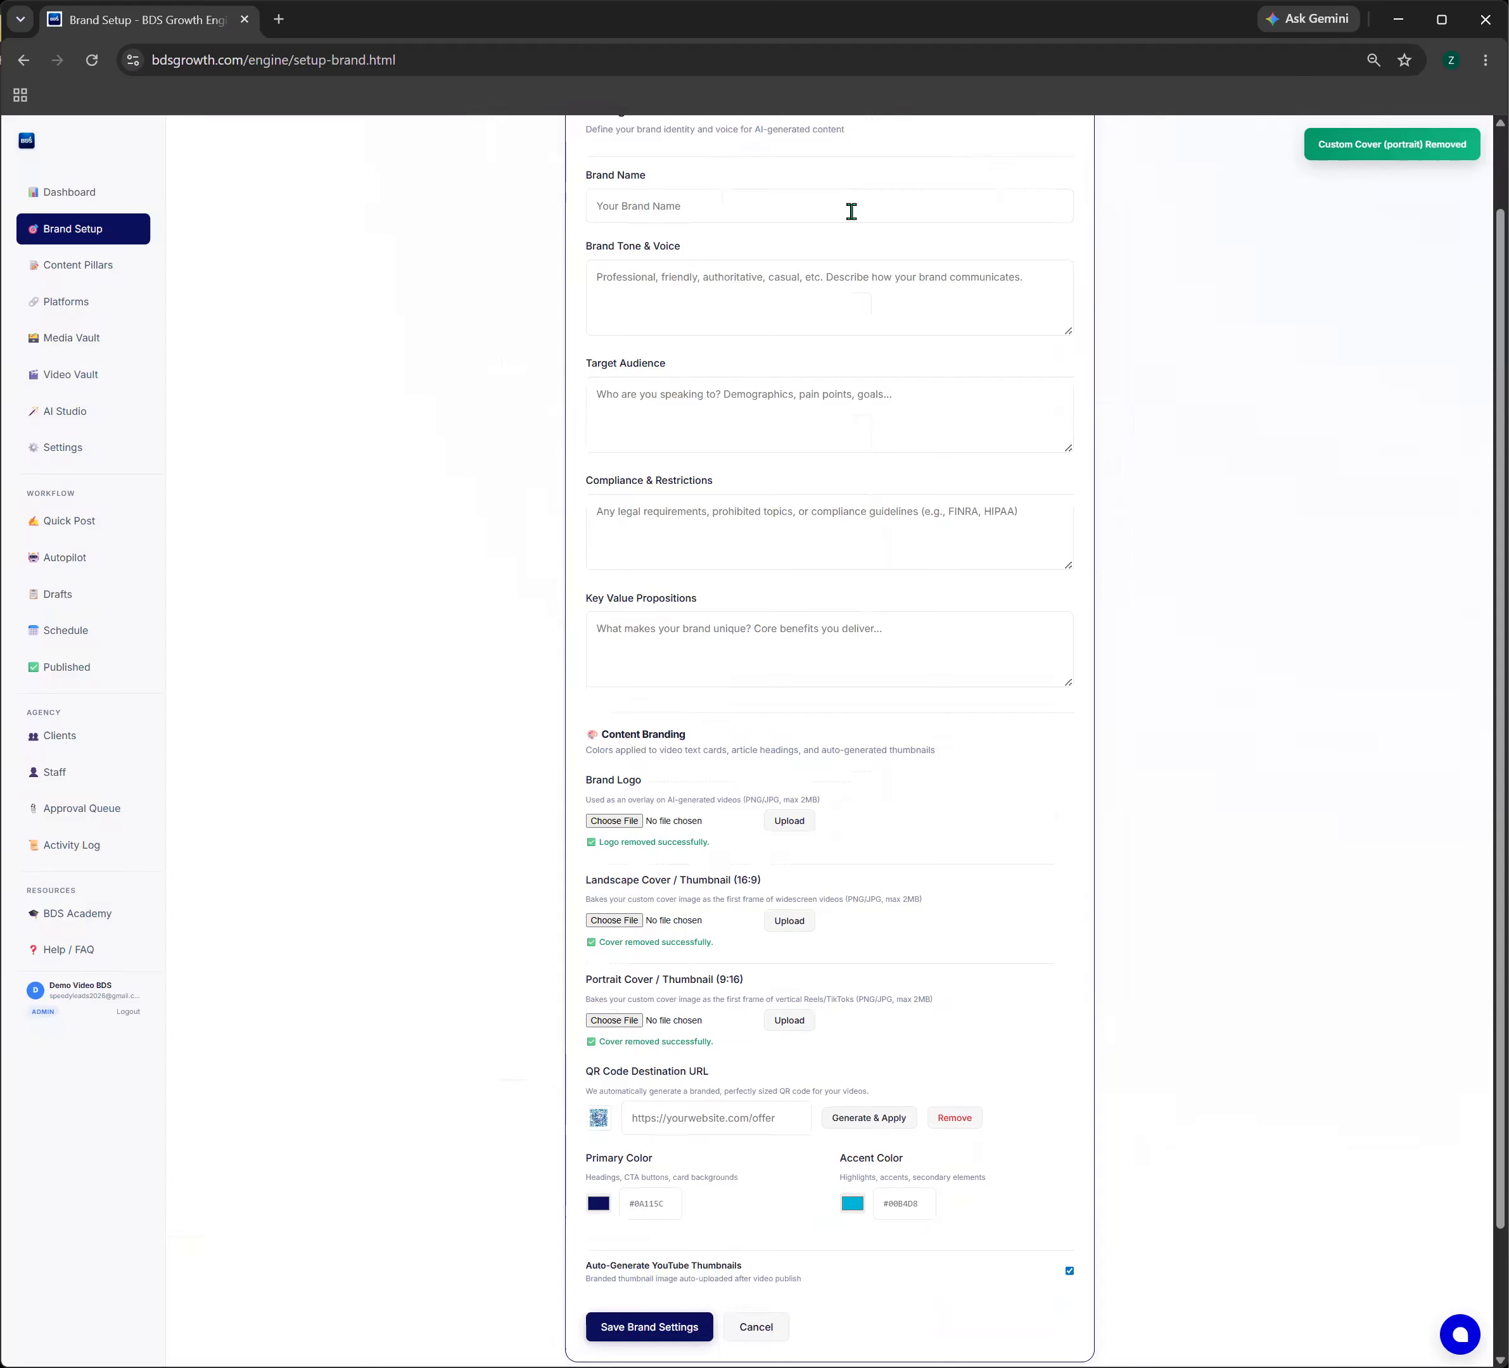
- Check the Brand Setup and Content Pillars pages for leftover brand content
scroll(1344, 739, down, 3)
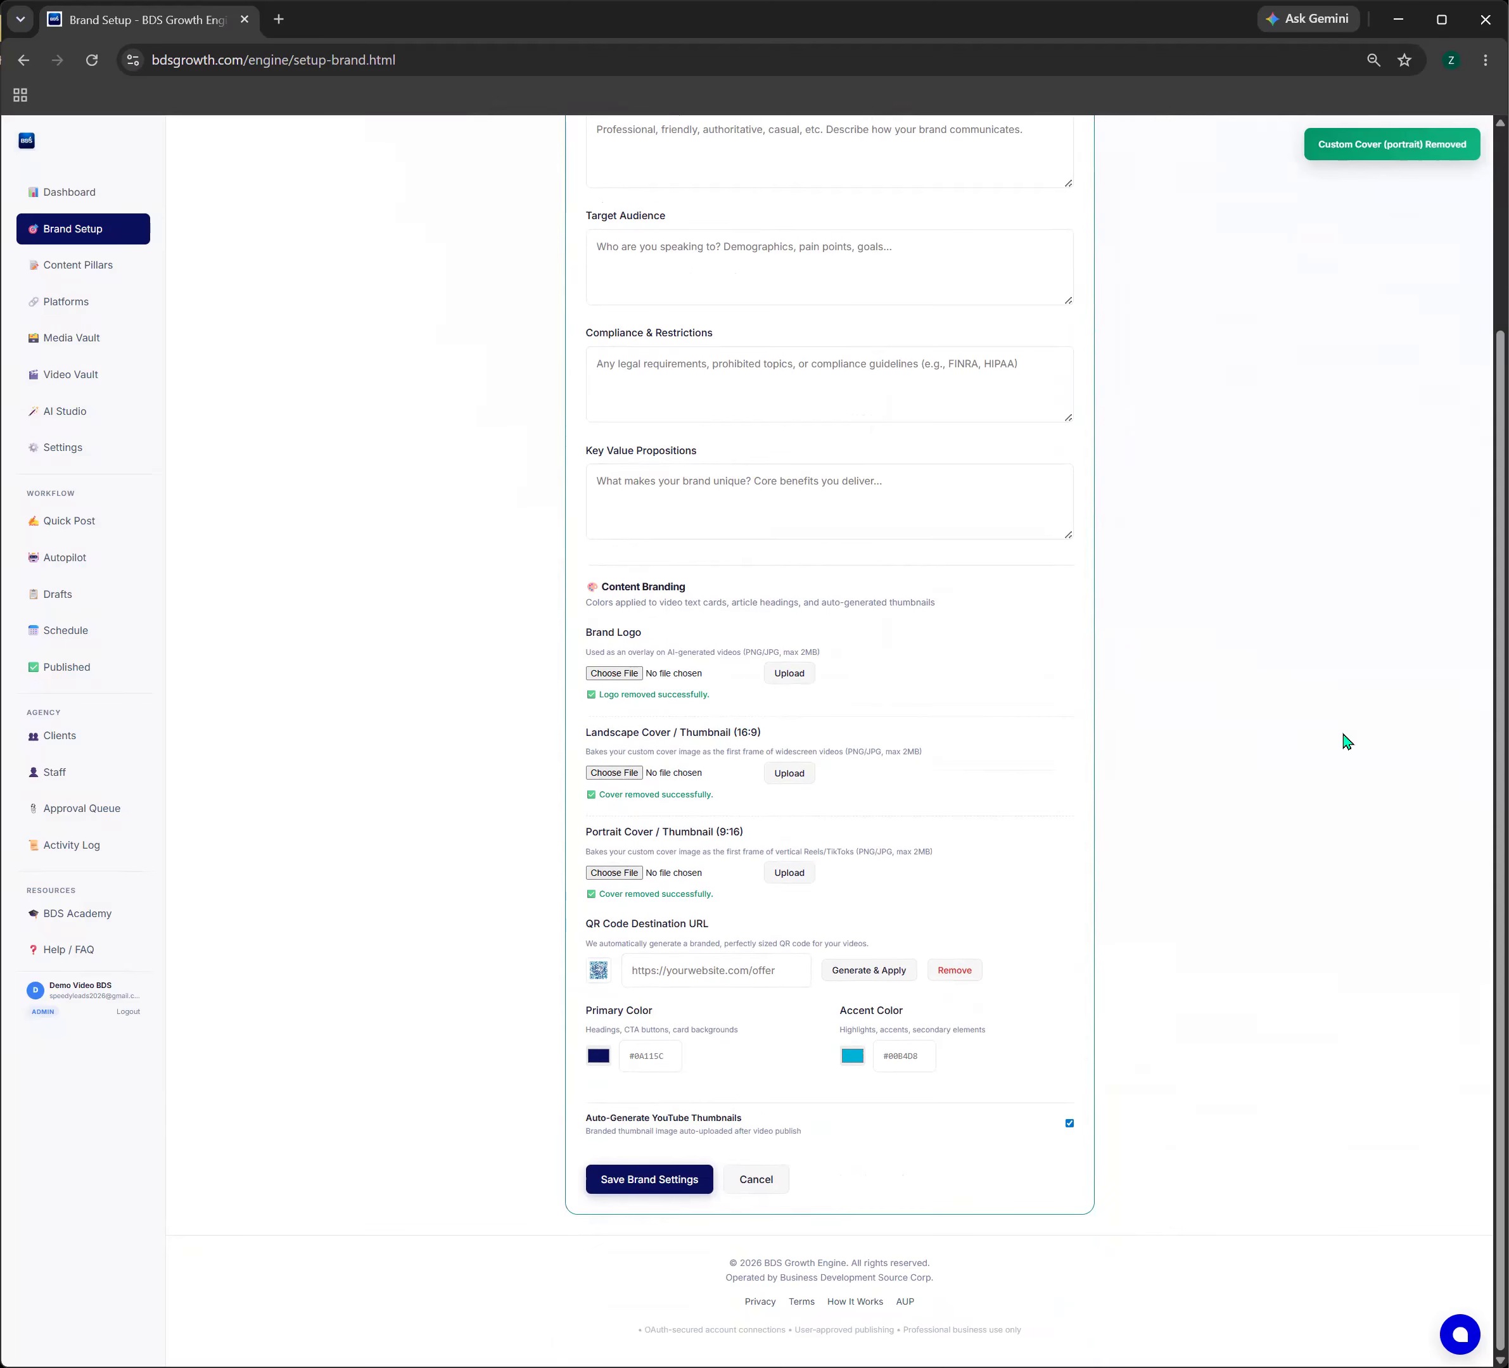
scroll(1345, 741, up, 3)
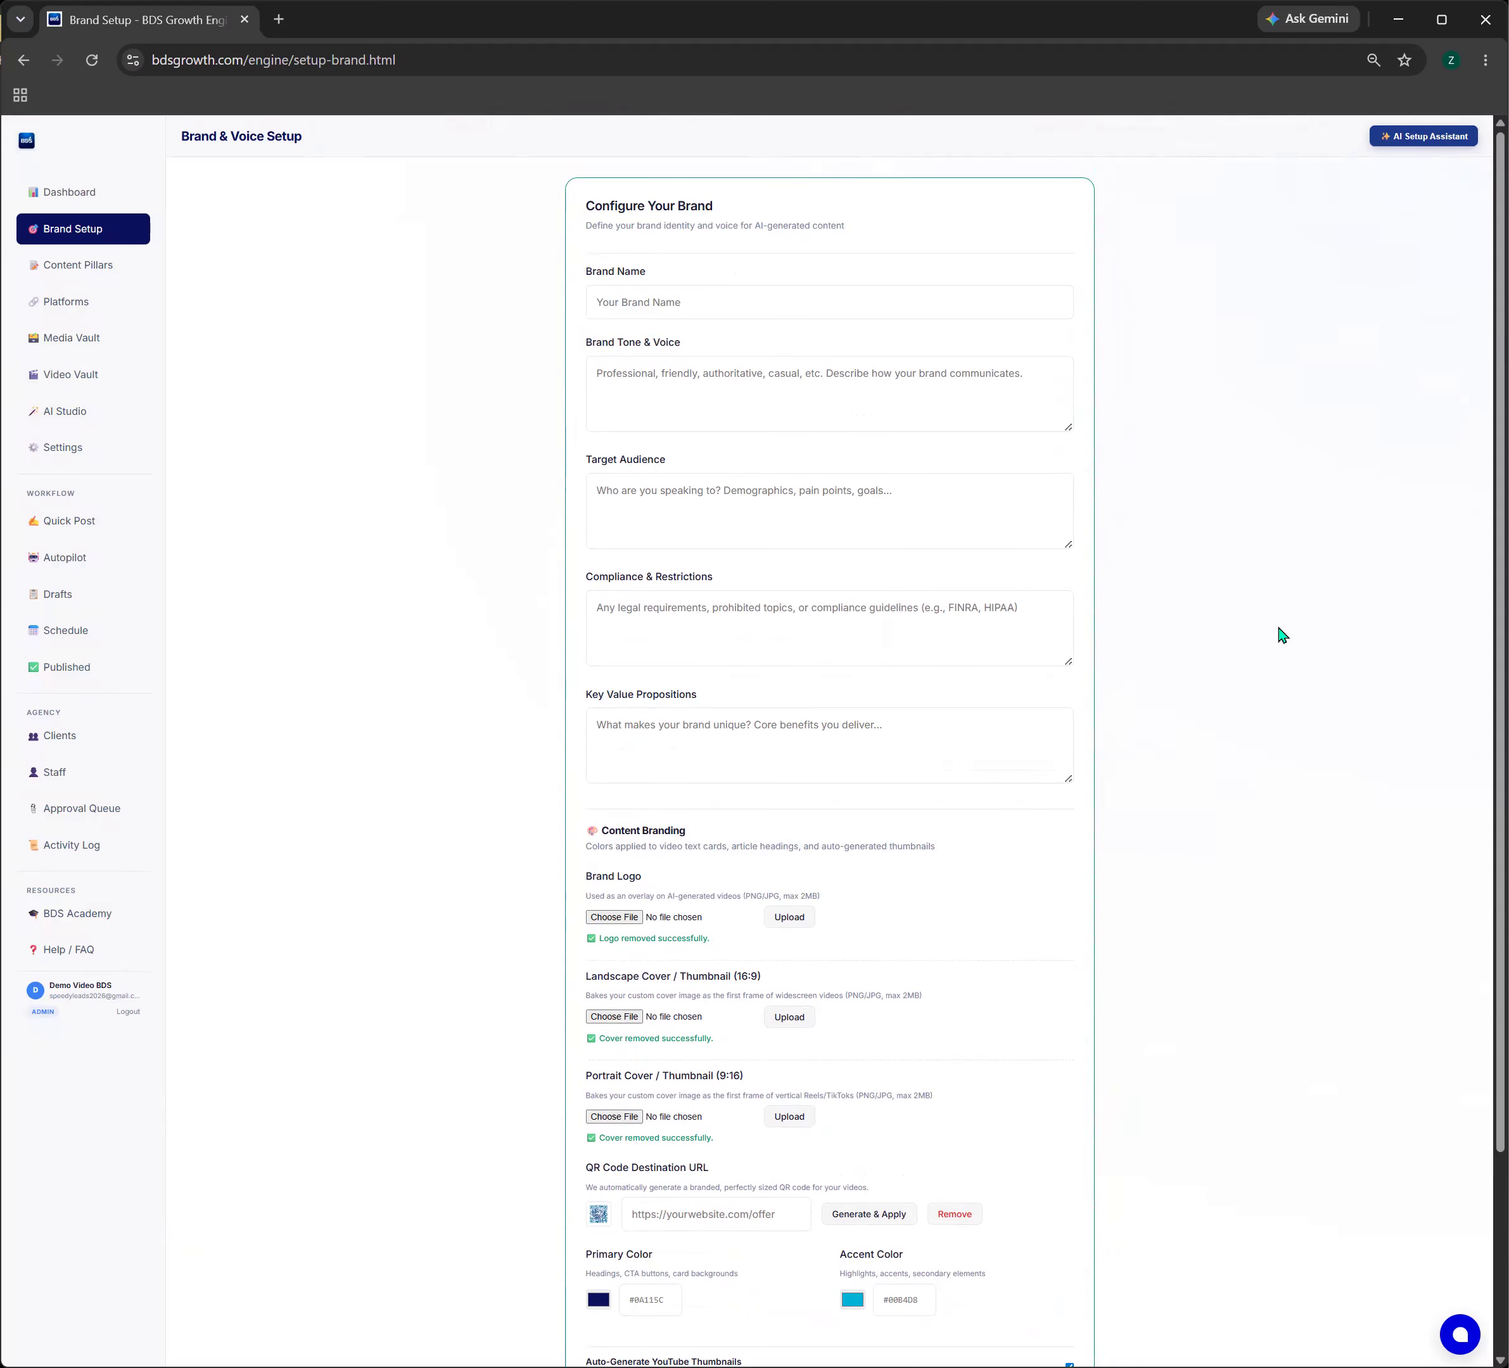
click(90, 262)
click(90, 232)
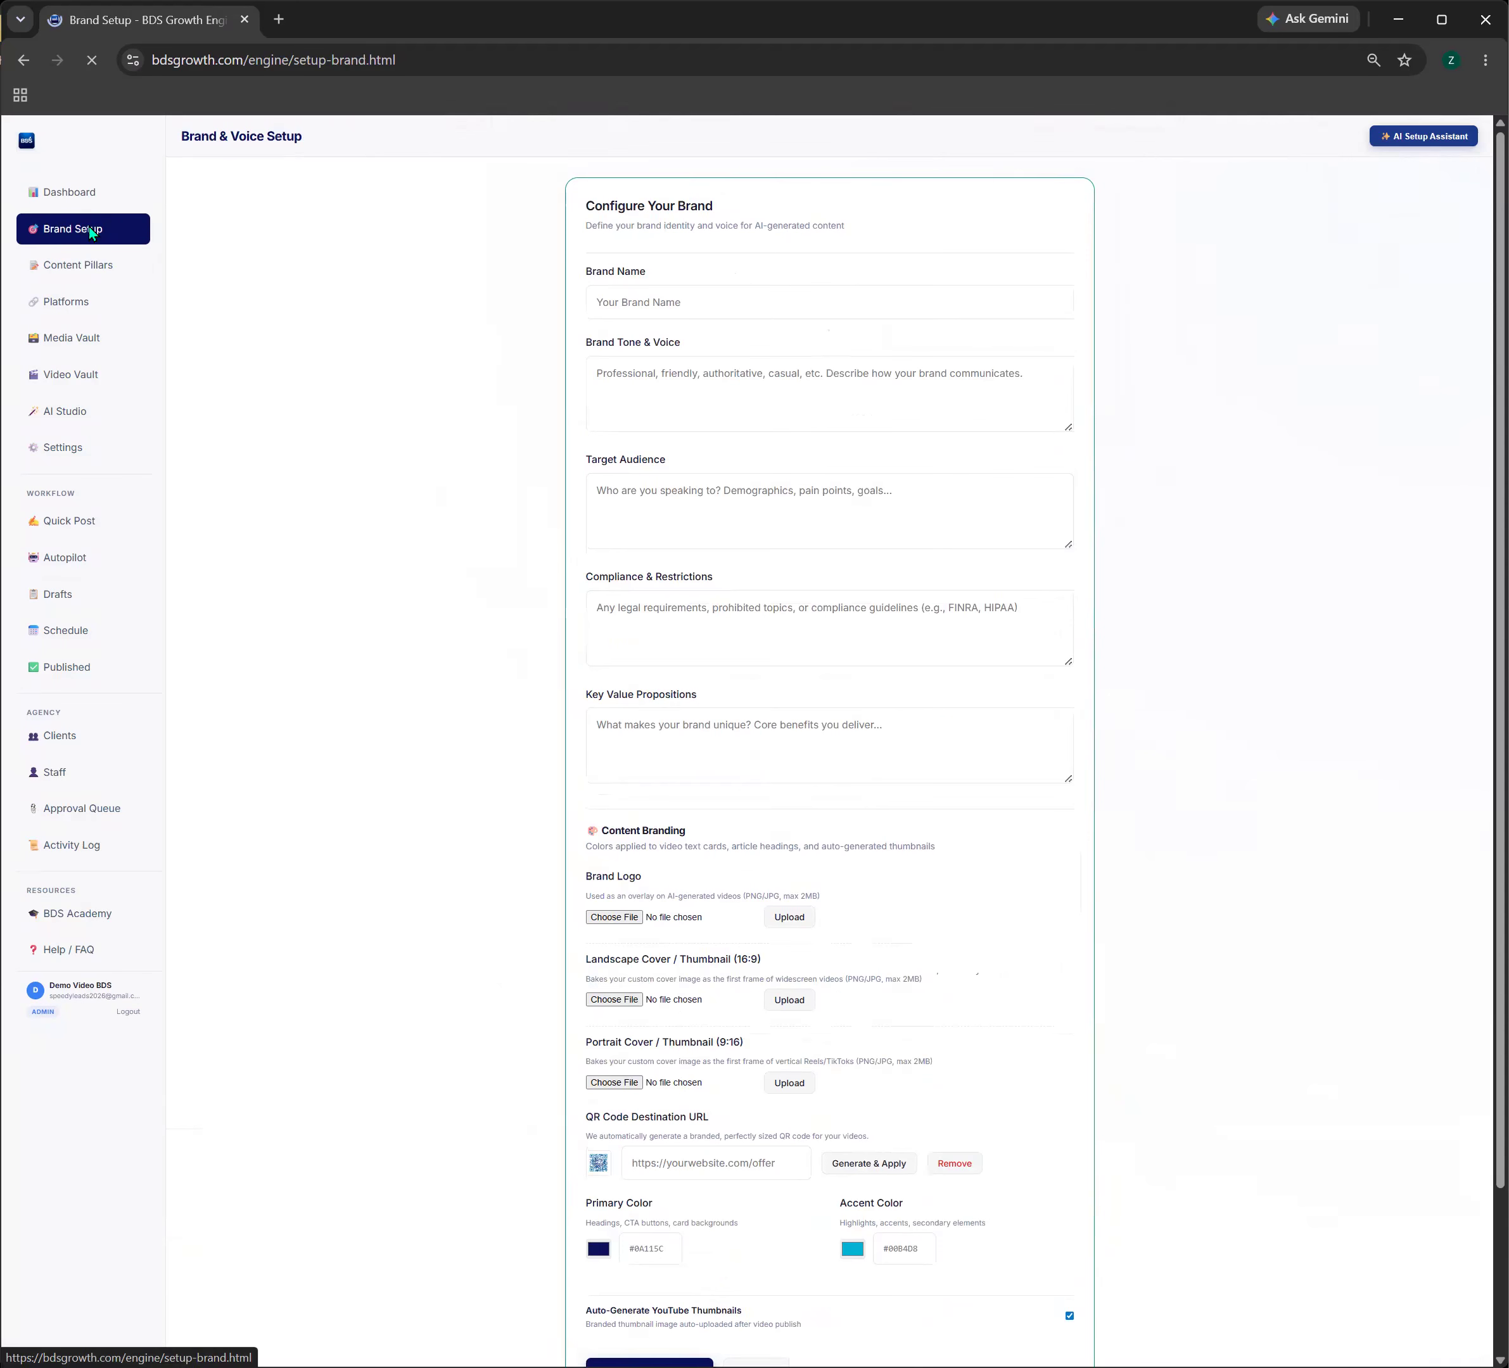